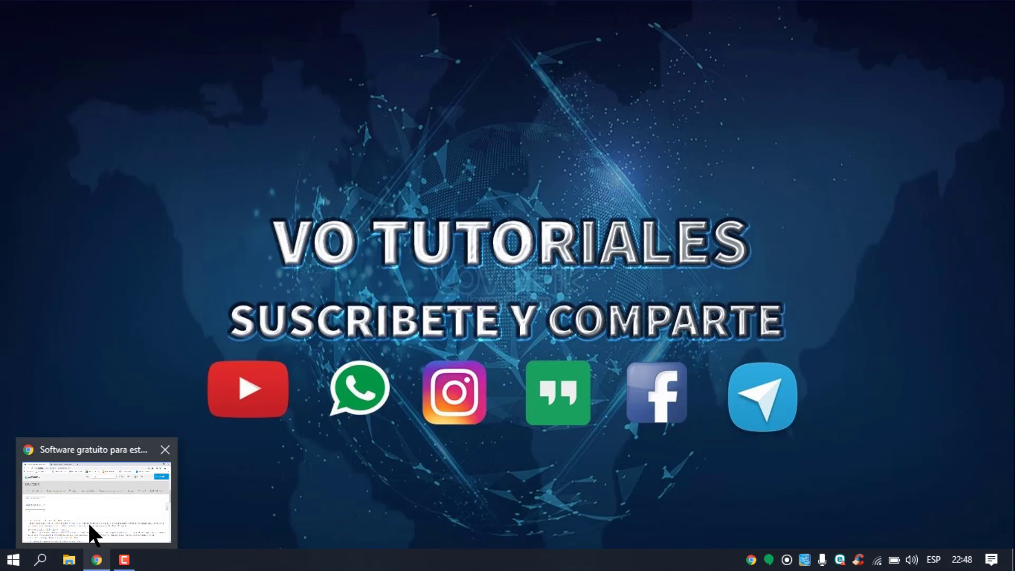
Bring the Autodesk Education Civil 3D free-software page back to the front in Chrome
left_click(88, 520)
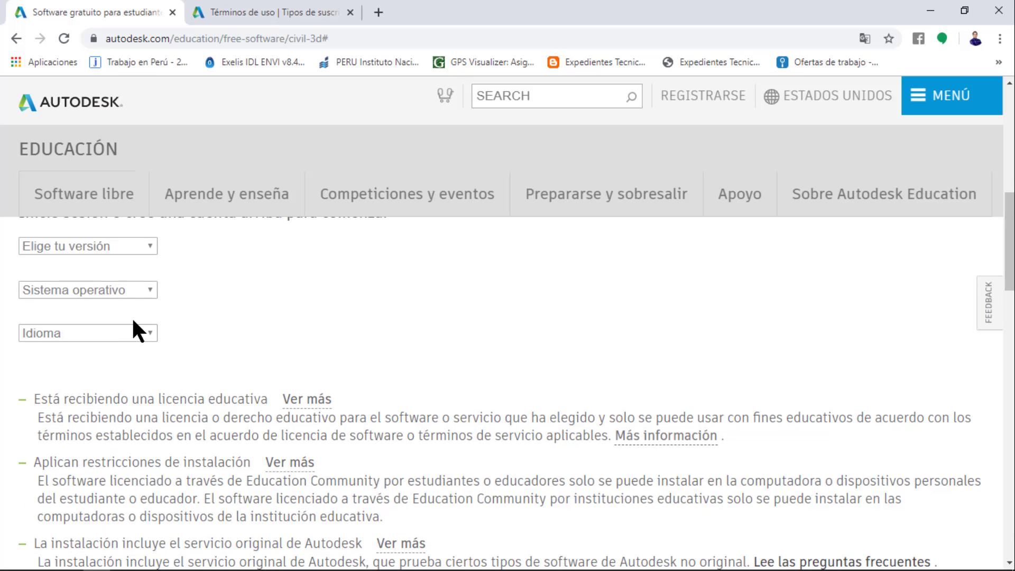
Open the CREAR UNA CUENTA account-creation link in a new browser tab
left_click(231, 39)
scroll(269, 281, "up", 4)
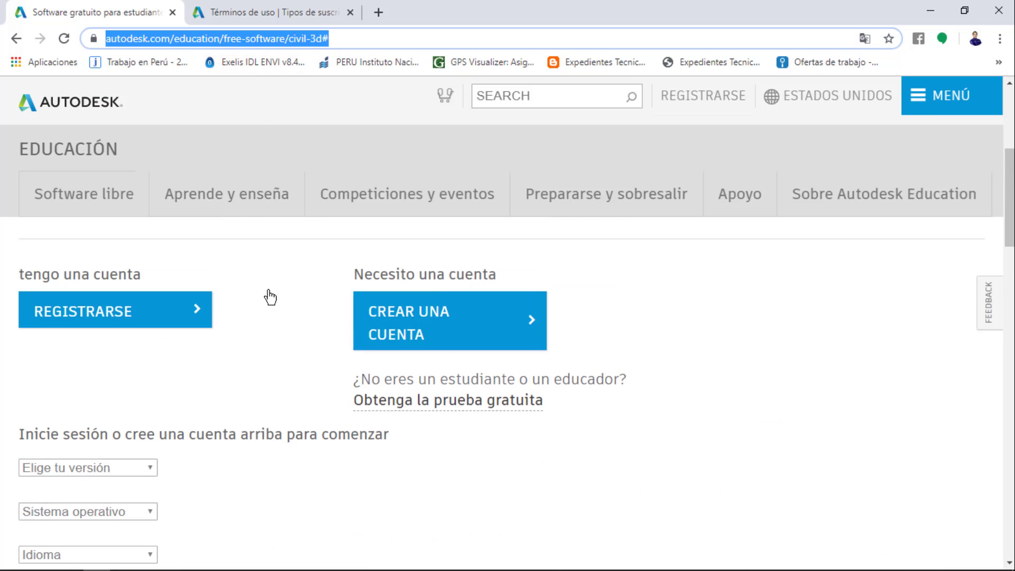
scroll(265, 291, "up", 4)
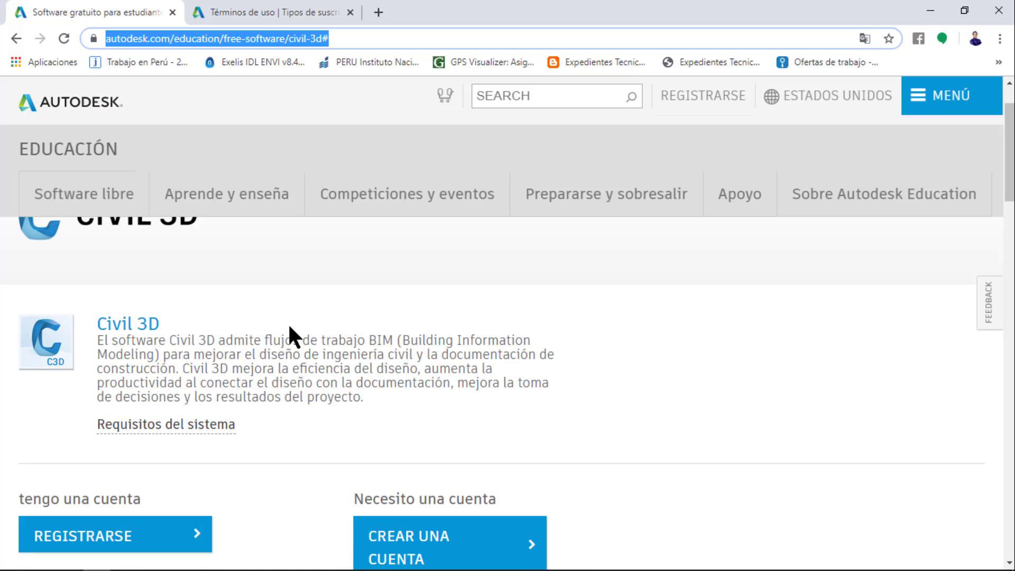
scroll(289, 323, "up", 2)
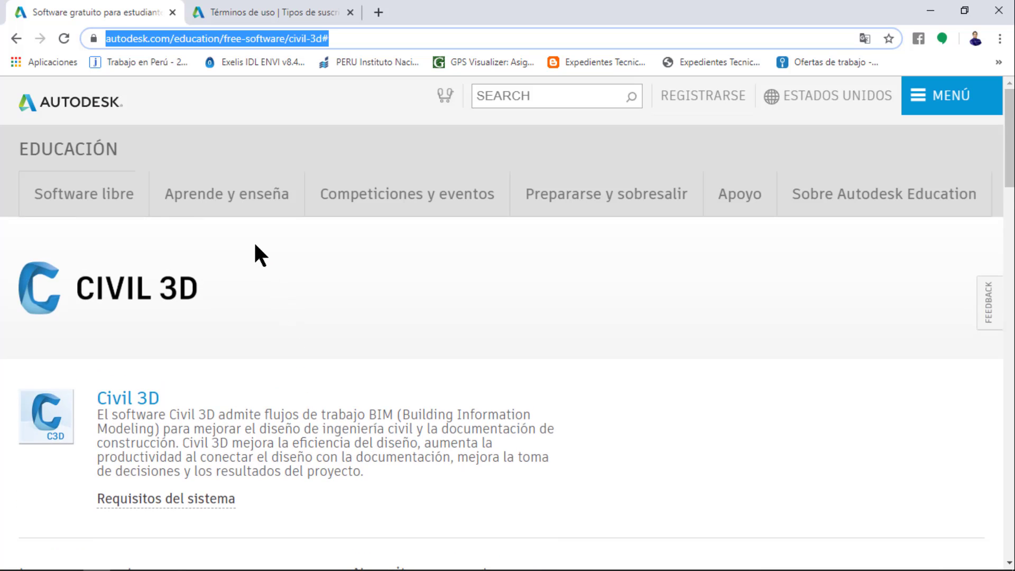
scroll(255, 245, "down", 3)
scroll(255, 245, "down", 1)
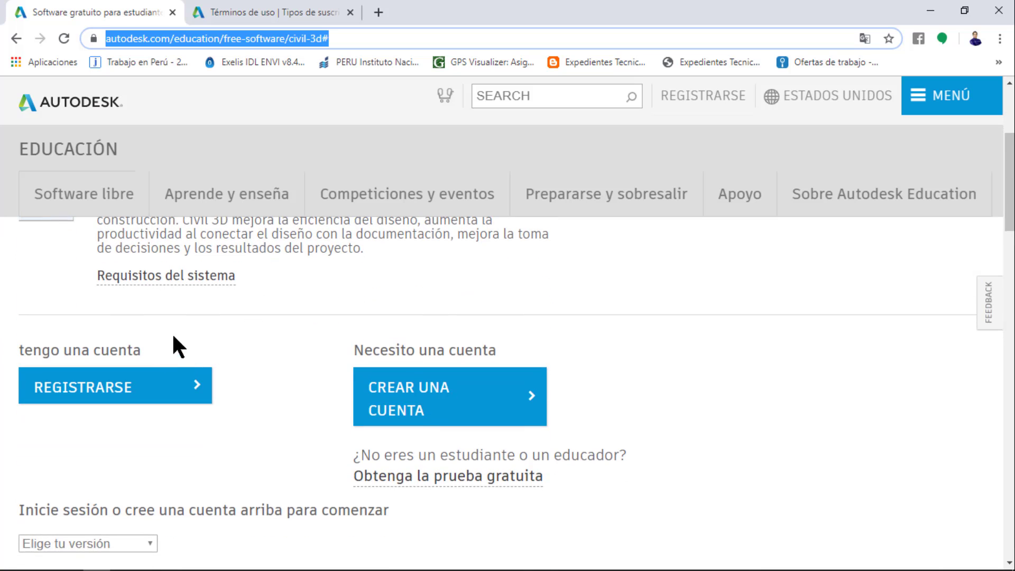
scroll(284, 353, "down", 3)
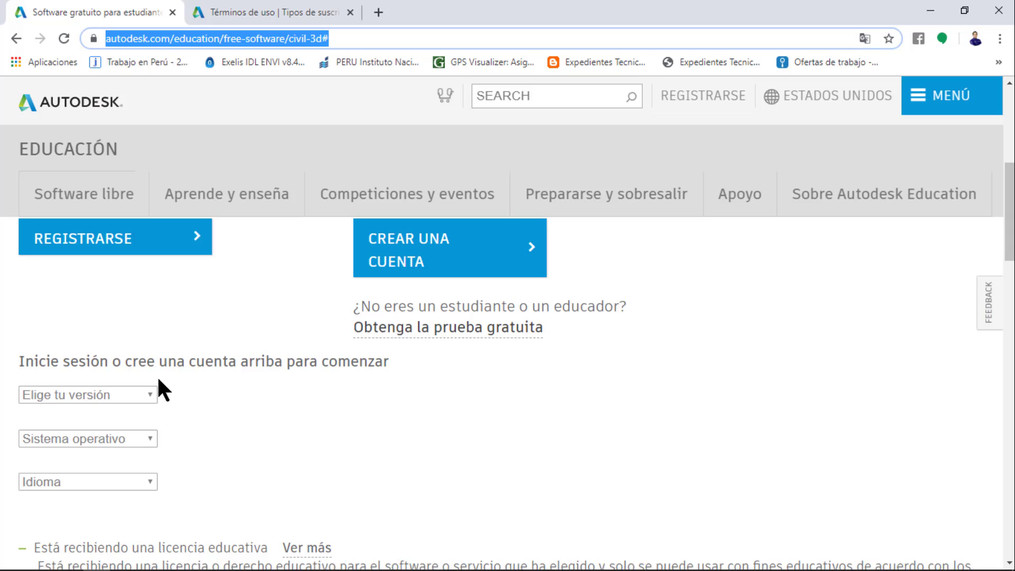
scroll(141, 365, "up", 3)
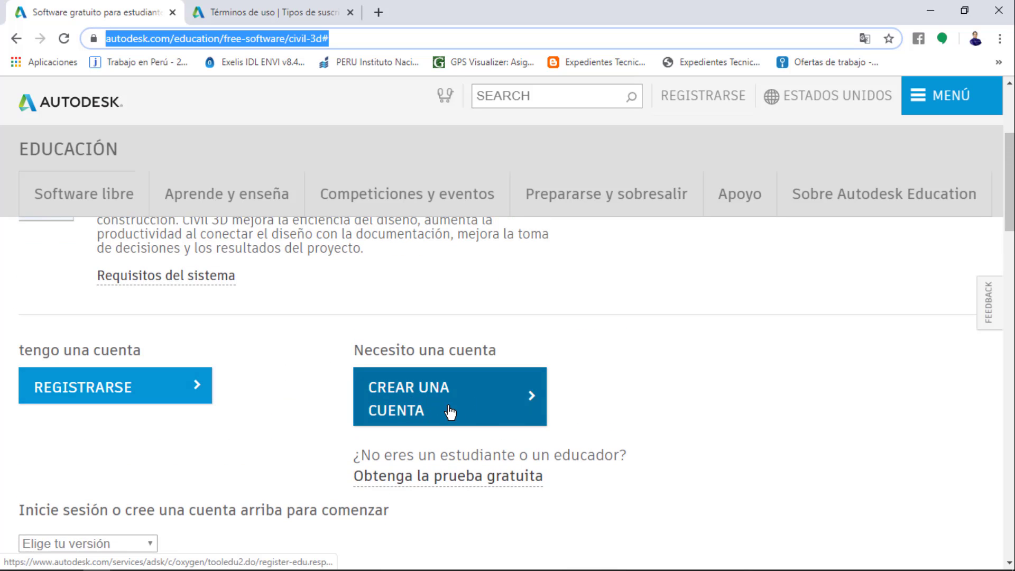
right_click(421, 411)
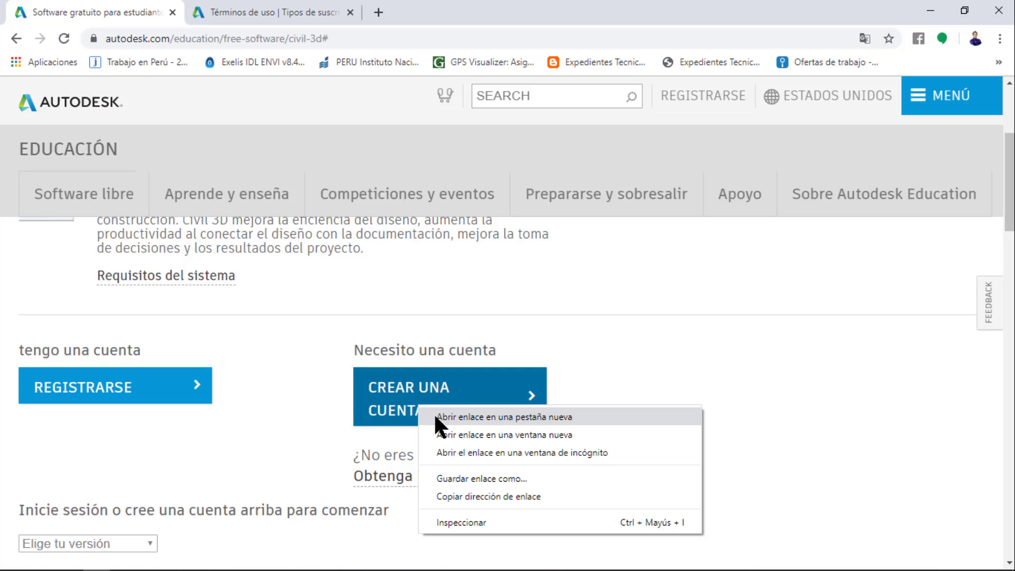
left_click(435, 418)
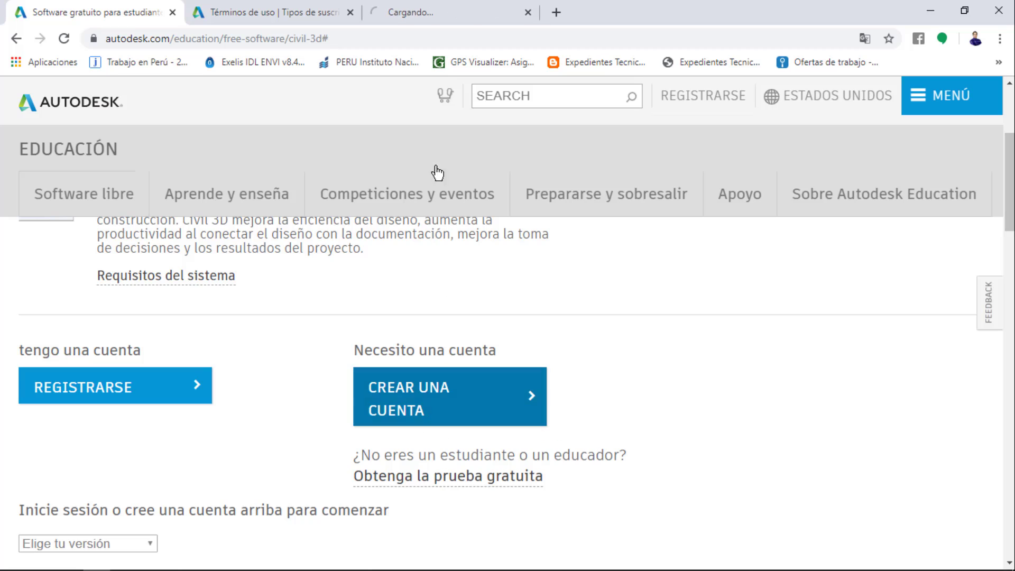
On the new tab, set Country to Peru, role to Student, institution type to University/Post-Secondary
left_click(424, 10)
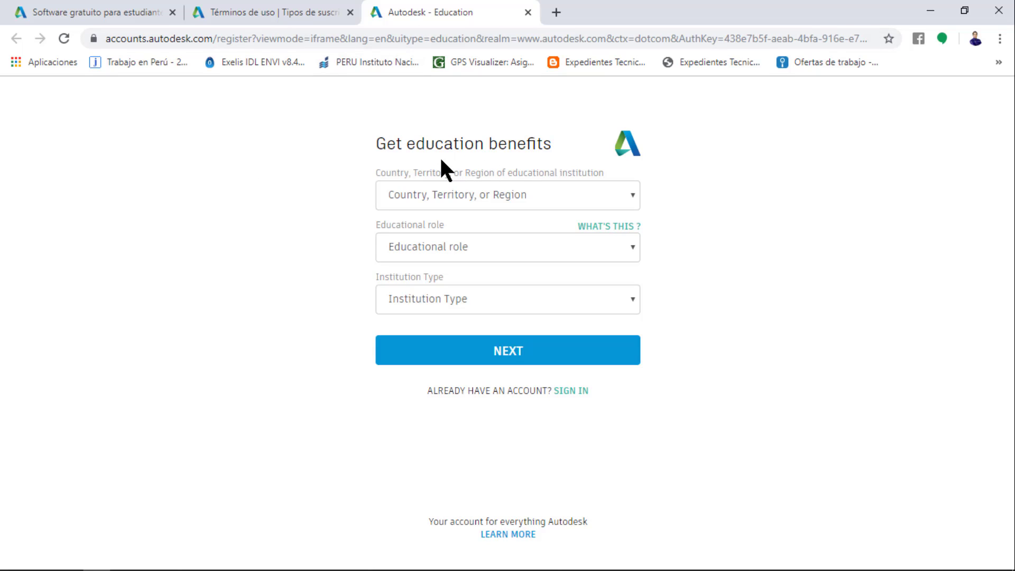
left_click(452, 196)
scroll(451, 273, "down", 3)
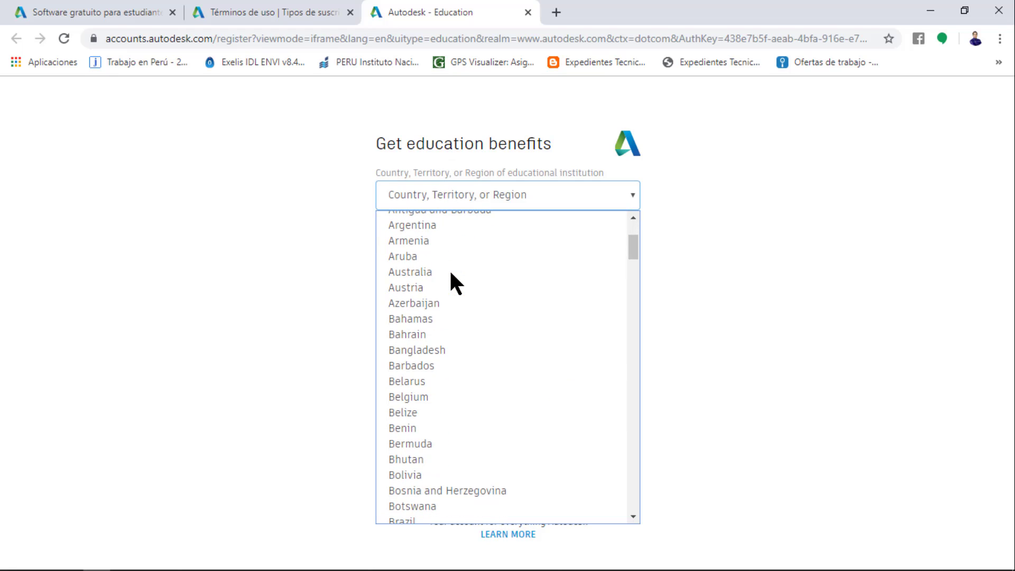
type("peru")
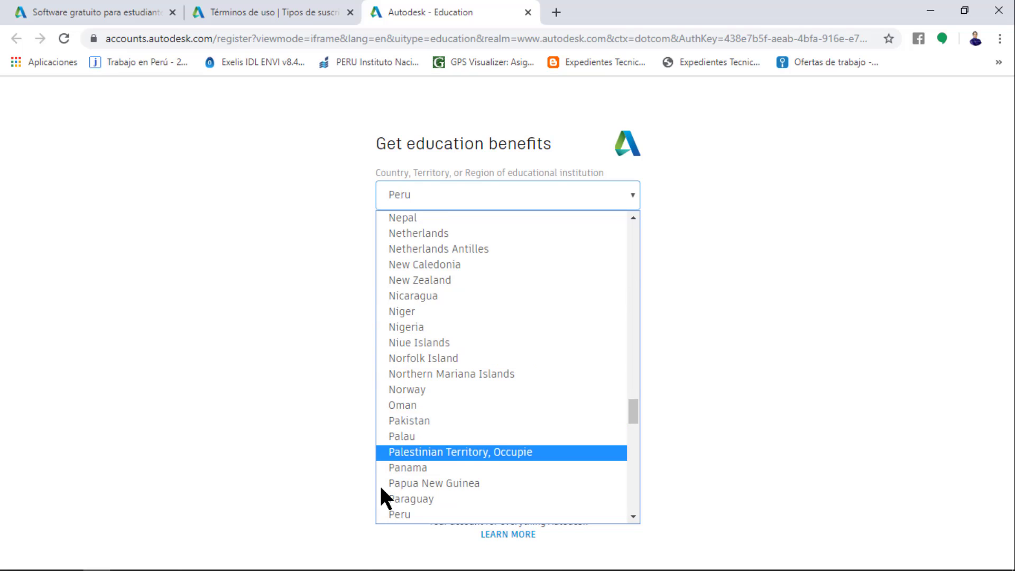
left_click(397, 516)
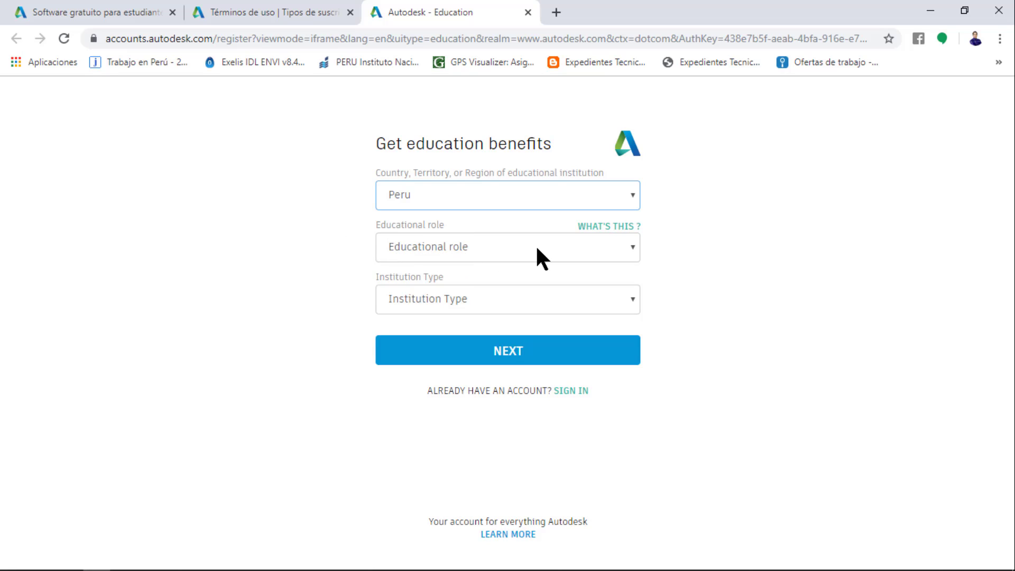
left_click(550, 247)
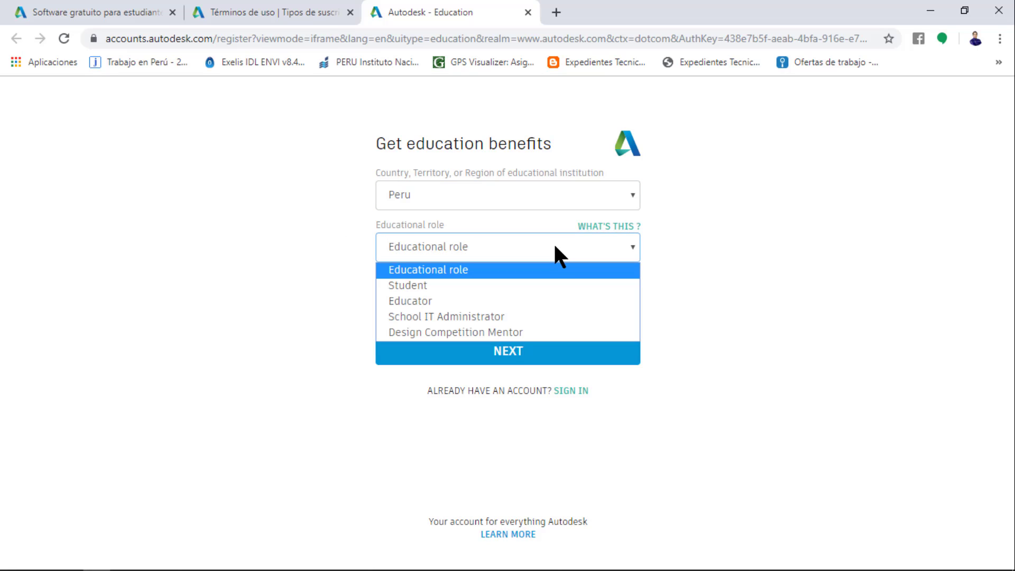
left_click(432, 294)
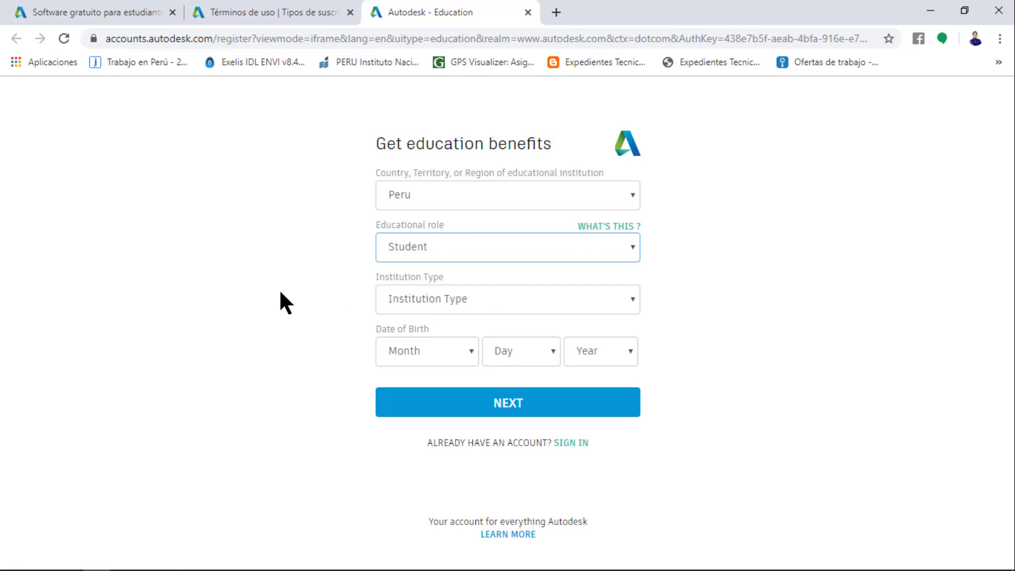
left_click(520, 302)
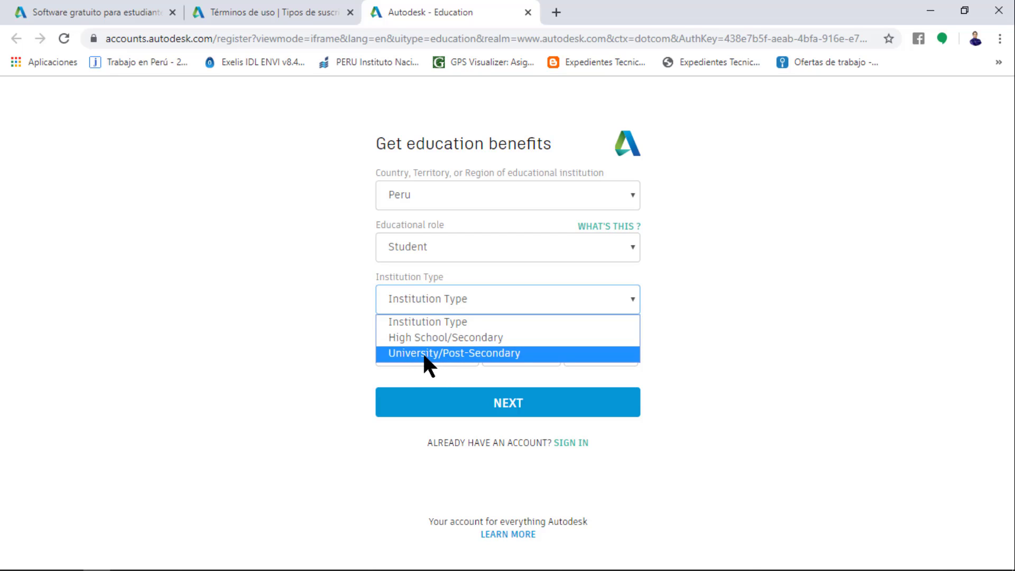
left_click(420, 353)
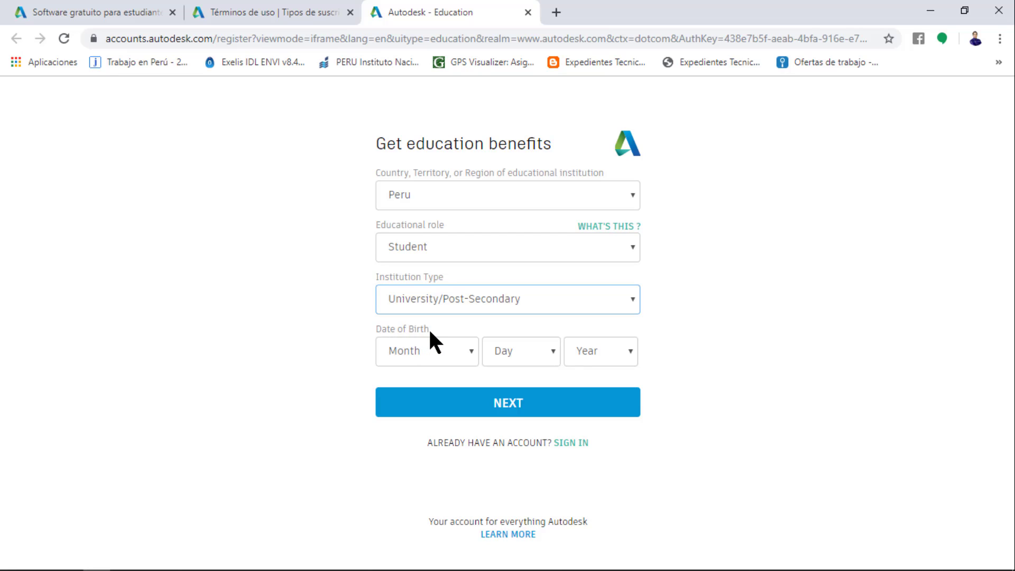
Continue to the account form, translate it to Spanish, and enter the user's first and last name
left_click(522, 405)
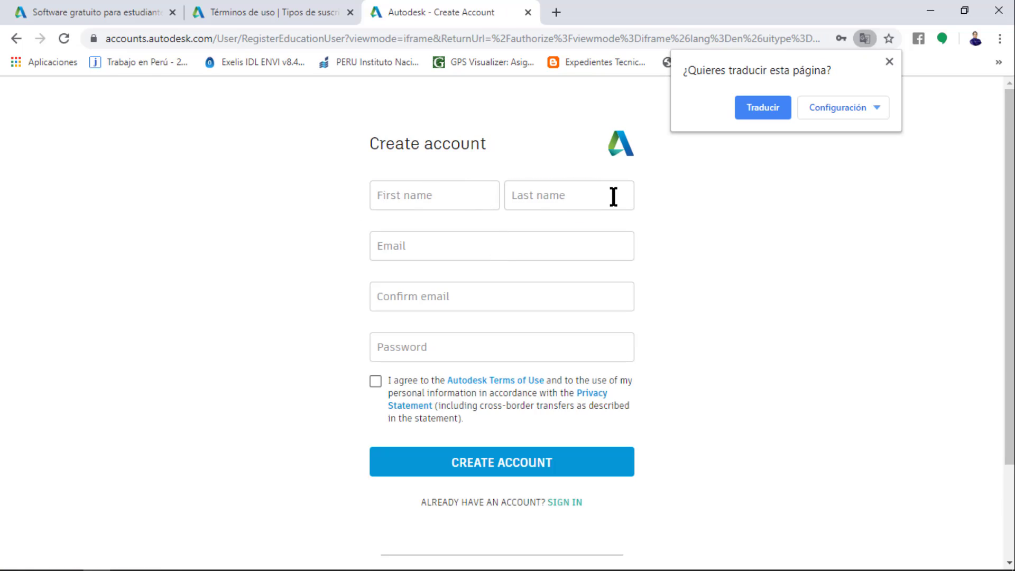
left_click(749, 109)
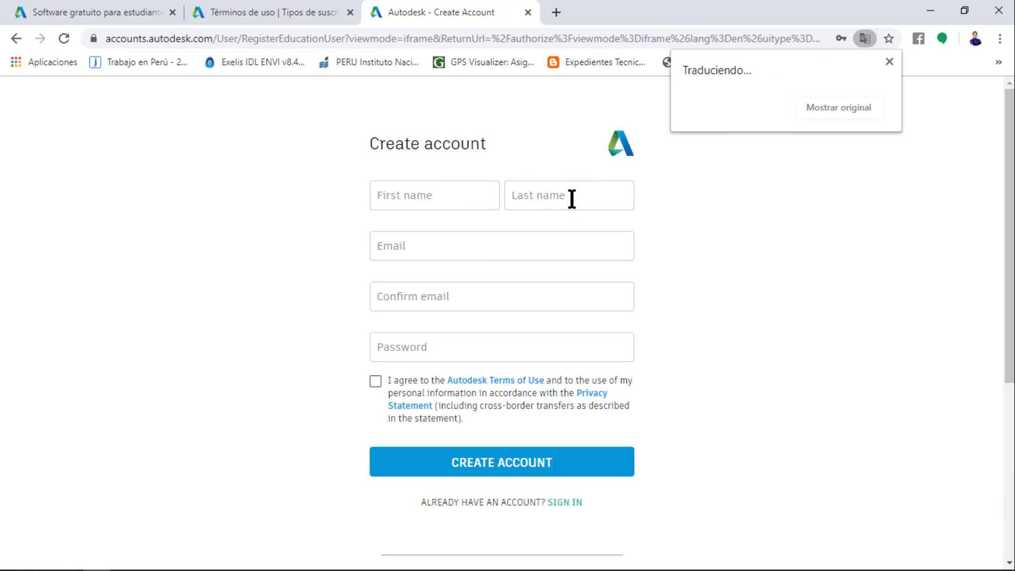
left_click(431, 195)
type("Victor")
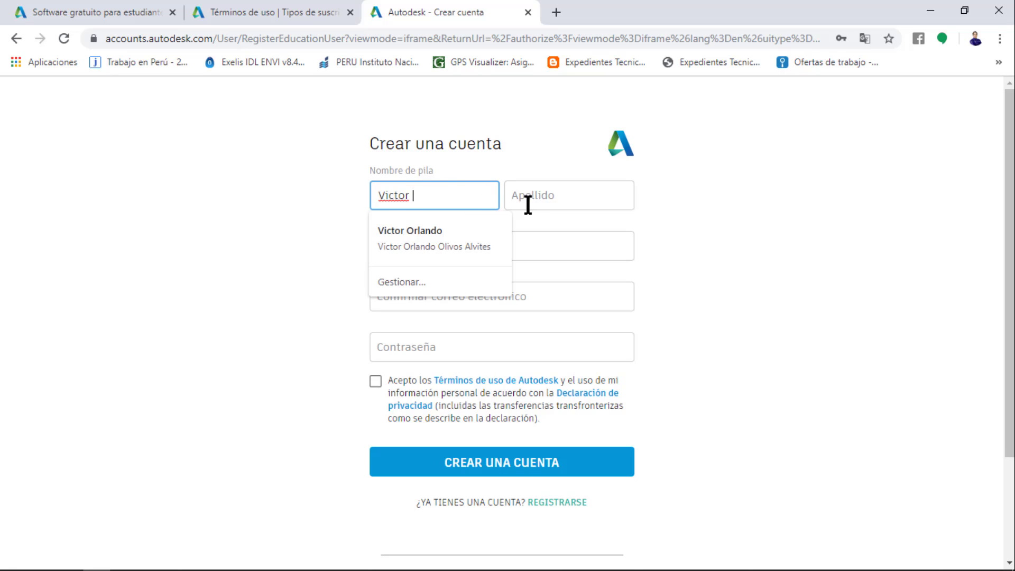
left_click(528, 202)
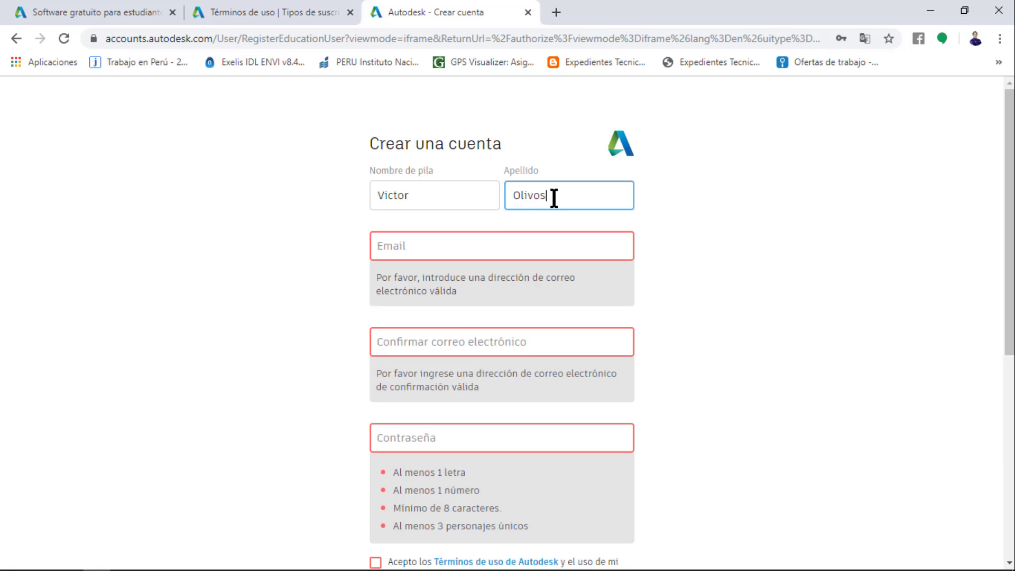
Enter the account e-mail in both fields, type the password, and accept the terms of use
left_click(498, 237)
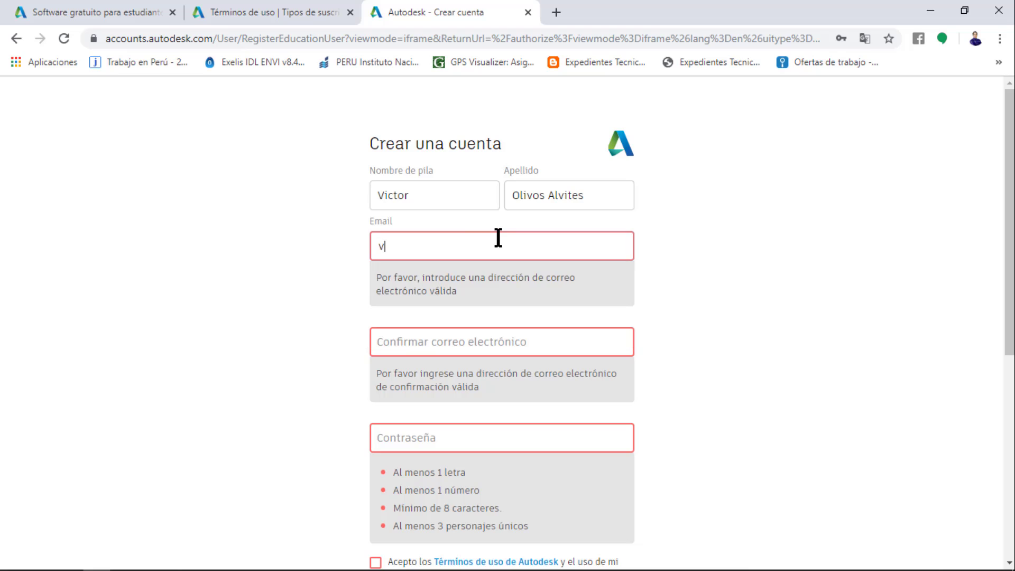
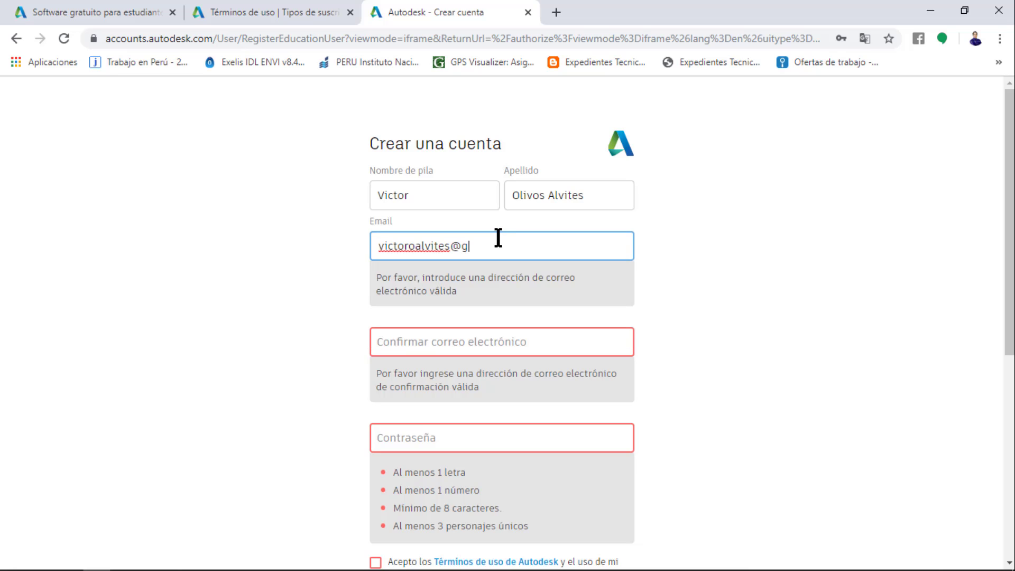
key("Tab")
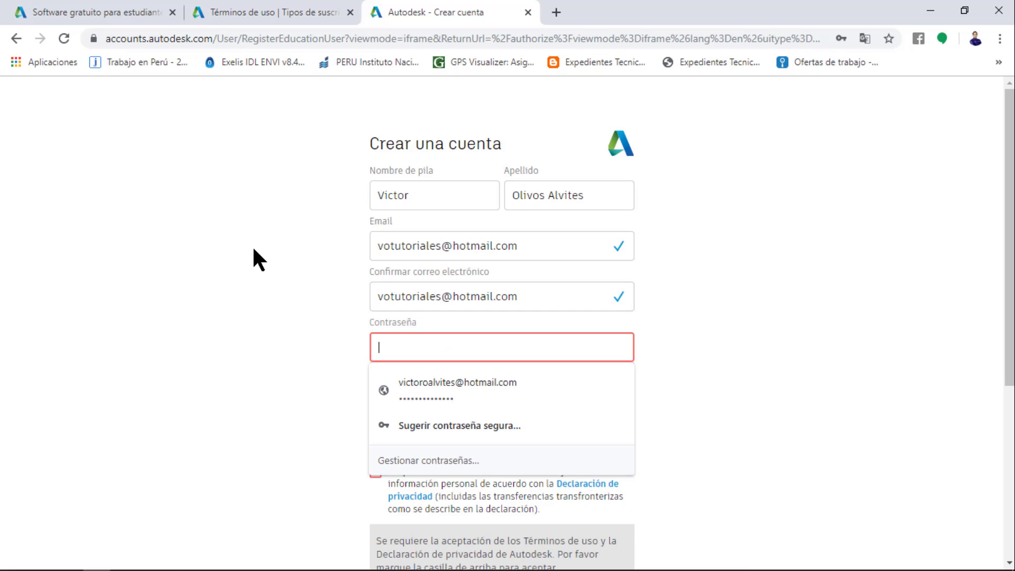
type("***********")
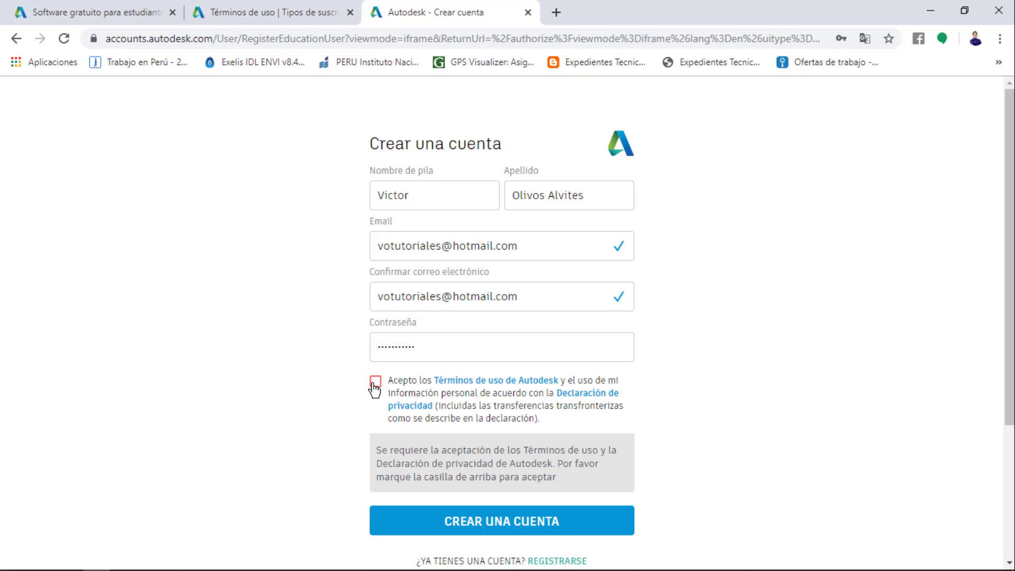
left_click(375, 381)
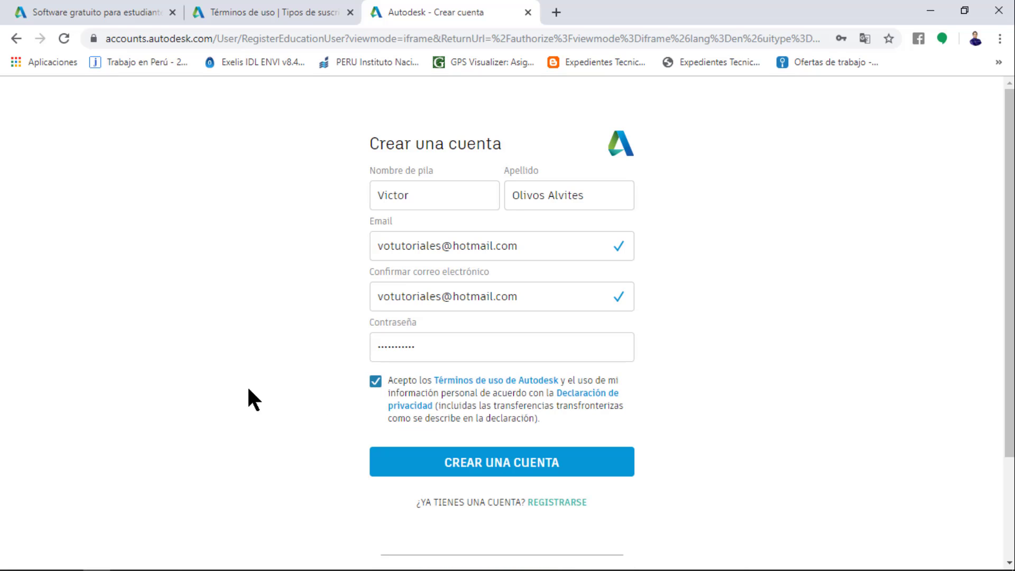
scroll(306, 372, "down", 2)
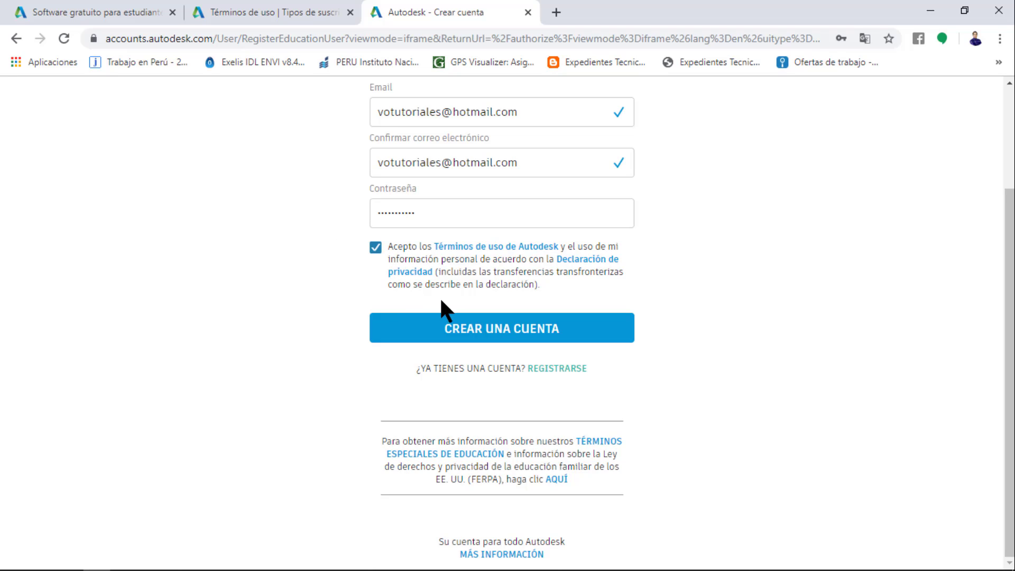
Create the account, then open the 'Verify your Autodesk account' e-mail in Outlook
left_click(457, 331)
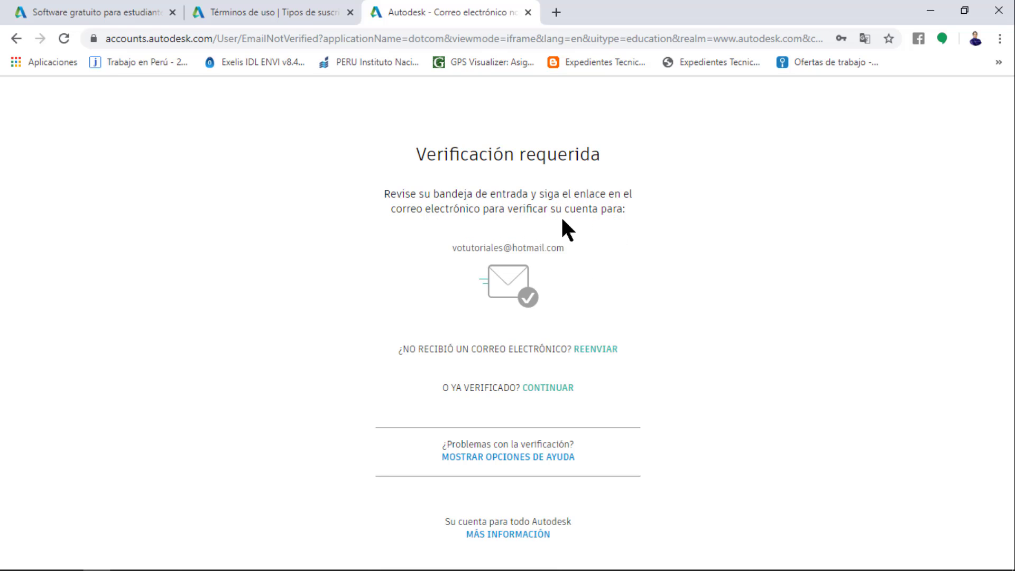
left_click(551, 14)
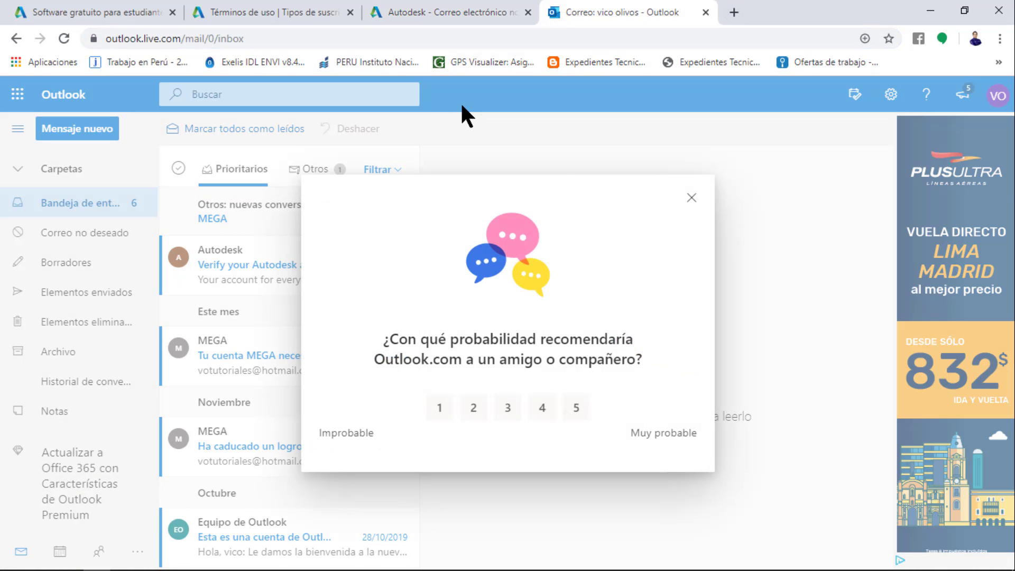
left_click(692, 200)
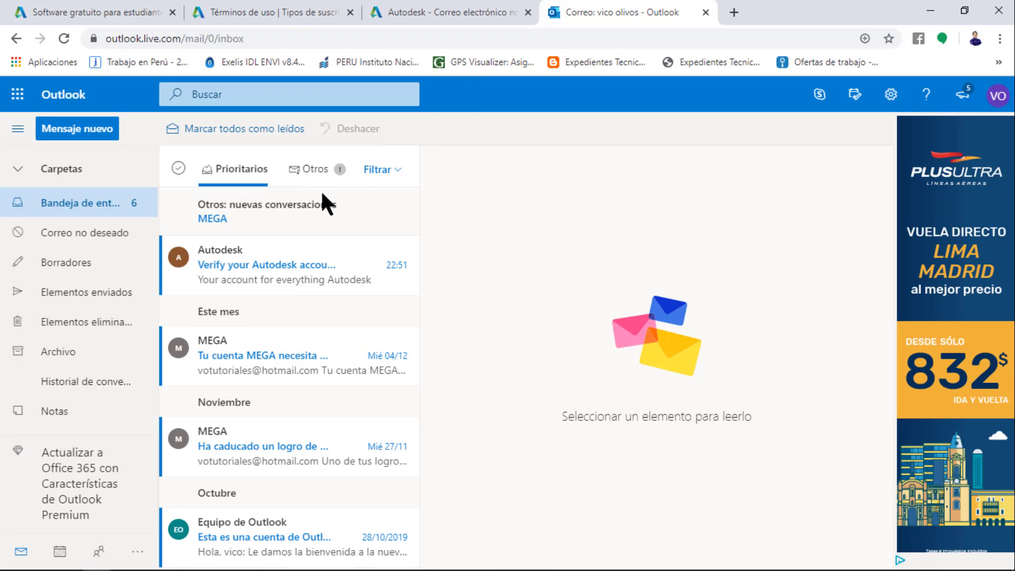
left_click(234, 264)
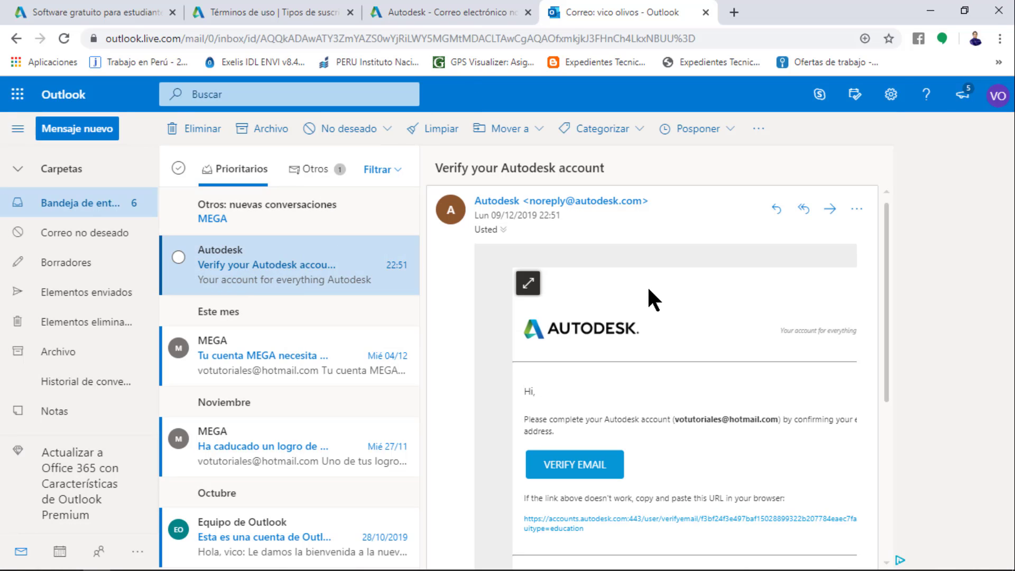
scroll(646, 304, "down", 1)
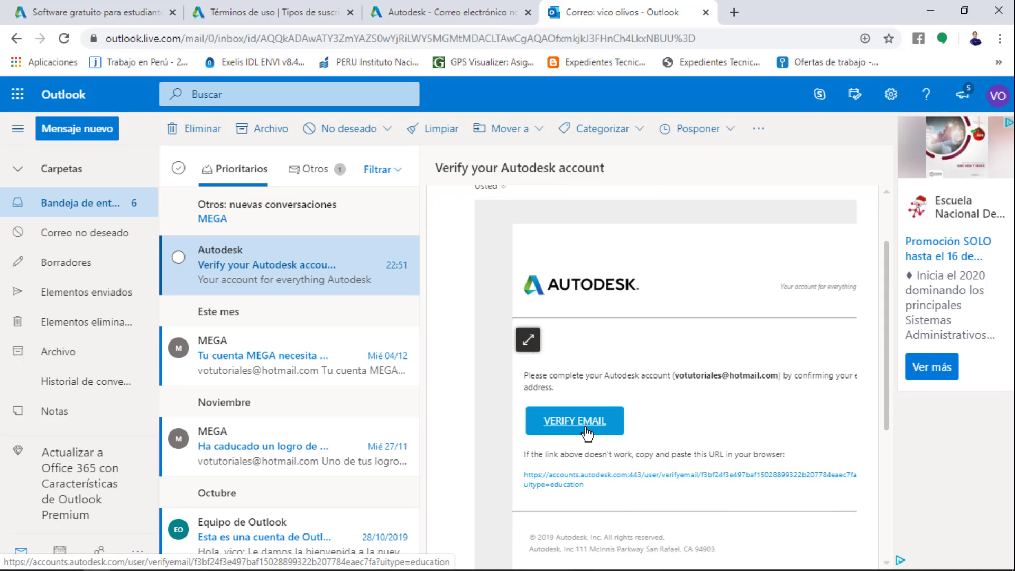
Verify the account e-mail, opt in to Autodesk marketing e-mails, and finish verification
left_click(586, 434)
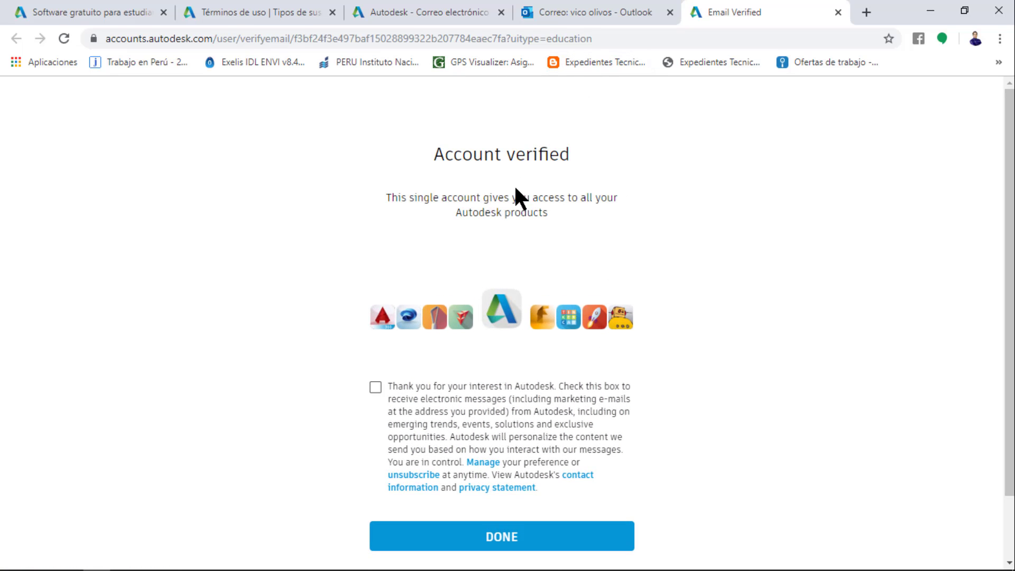
left_click(375, 391)
scroll(326, 338, "down", 2)
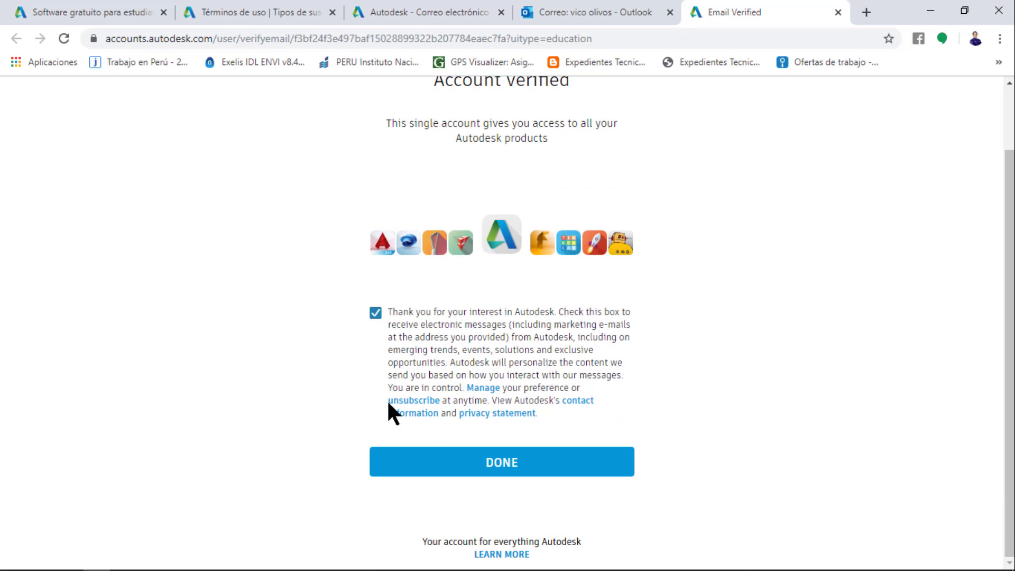
left_click(466, 463)
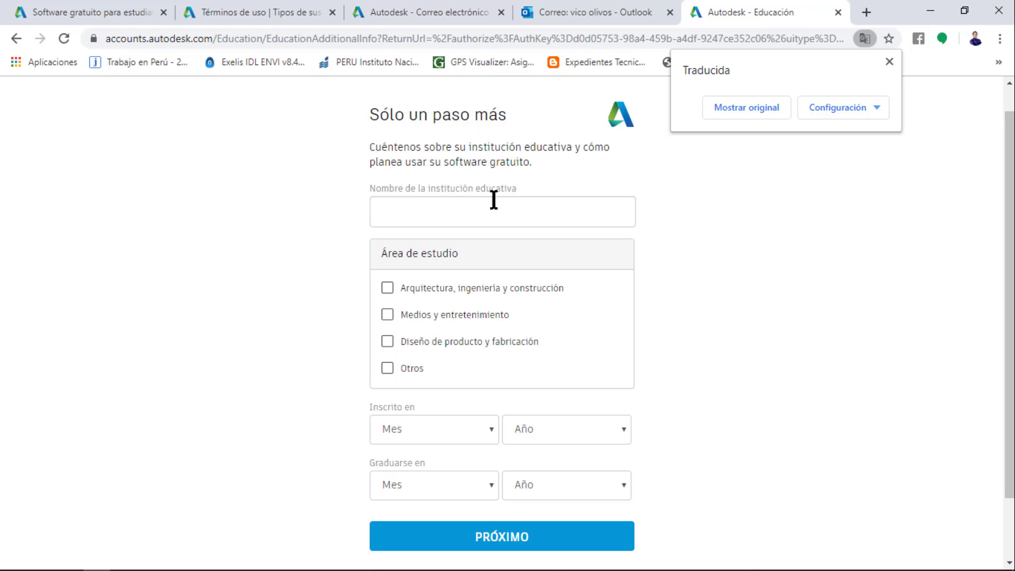
Pick the university as institution and tick Architecture, Engineering & Construction as study area
left_click(478, 206)
scroll(477, 207, "down", 1)
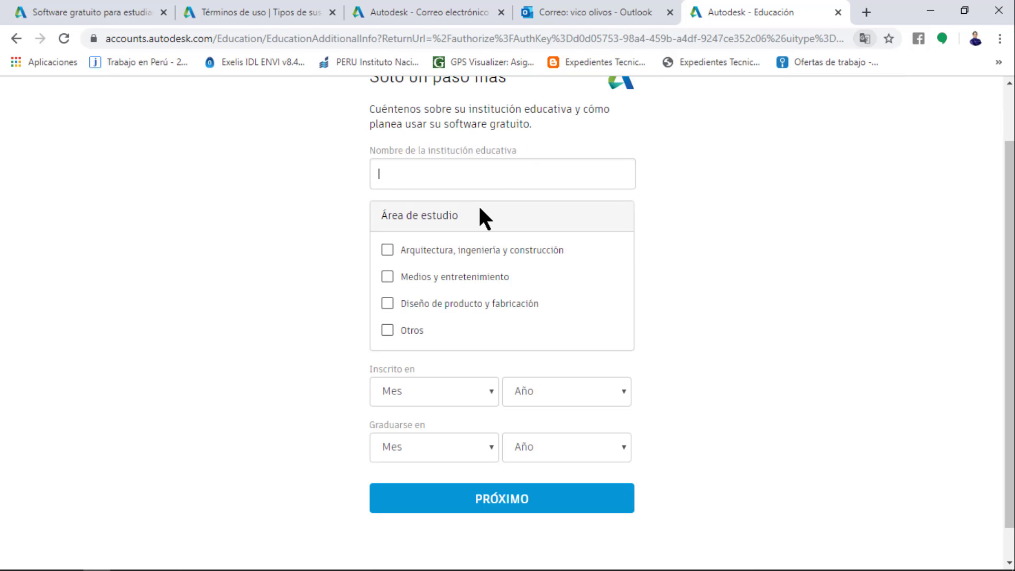
type("u")
type("nive")
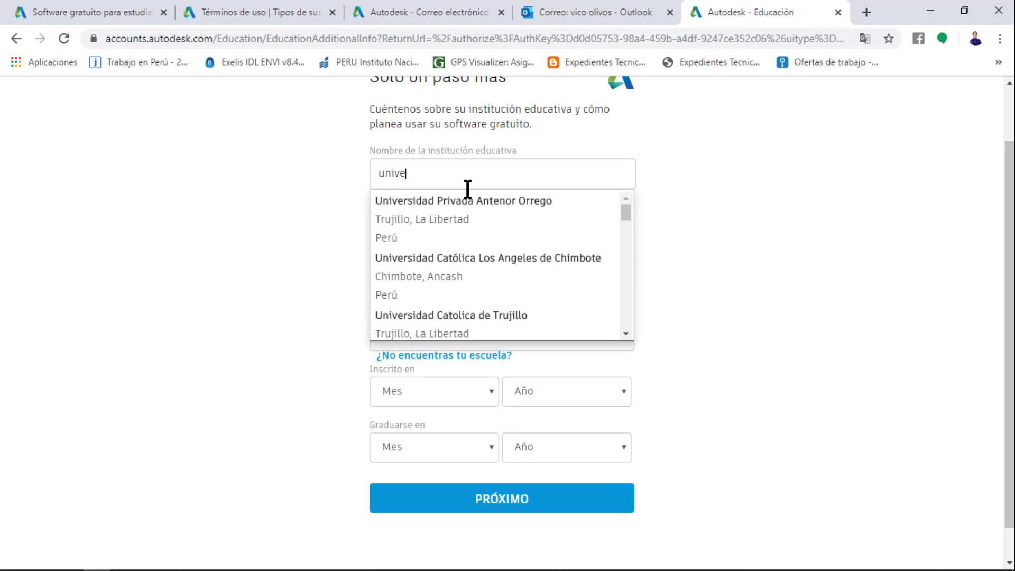
type("rsidad")
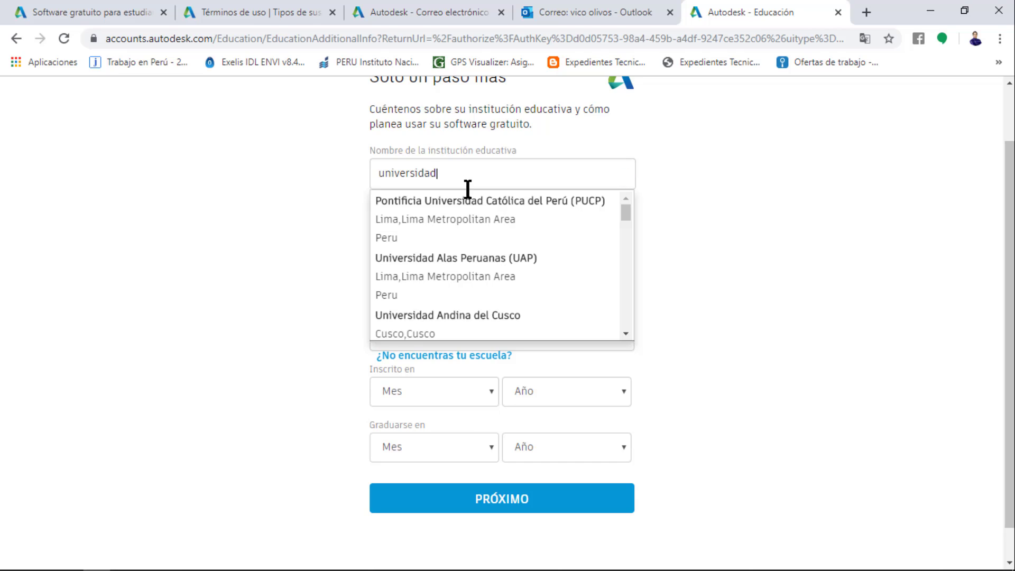
left_click(484, 215)
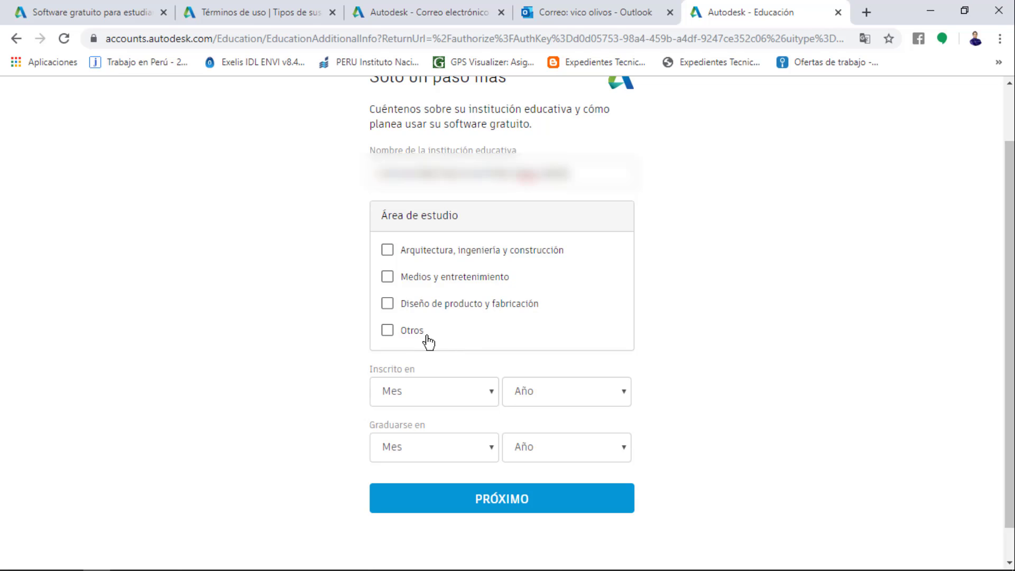
left_click(388, 252)
scroll(410, 301, "down", 1)
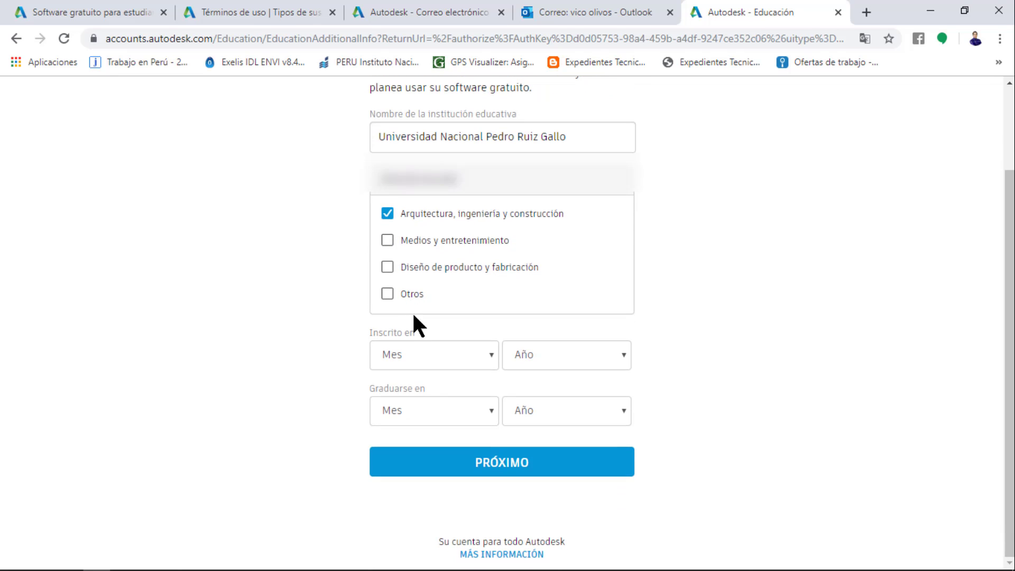
Set enrollment to February 2014, graduation to December 2020, and submit the education details
left_click(426, 353)
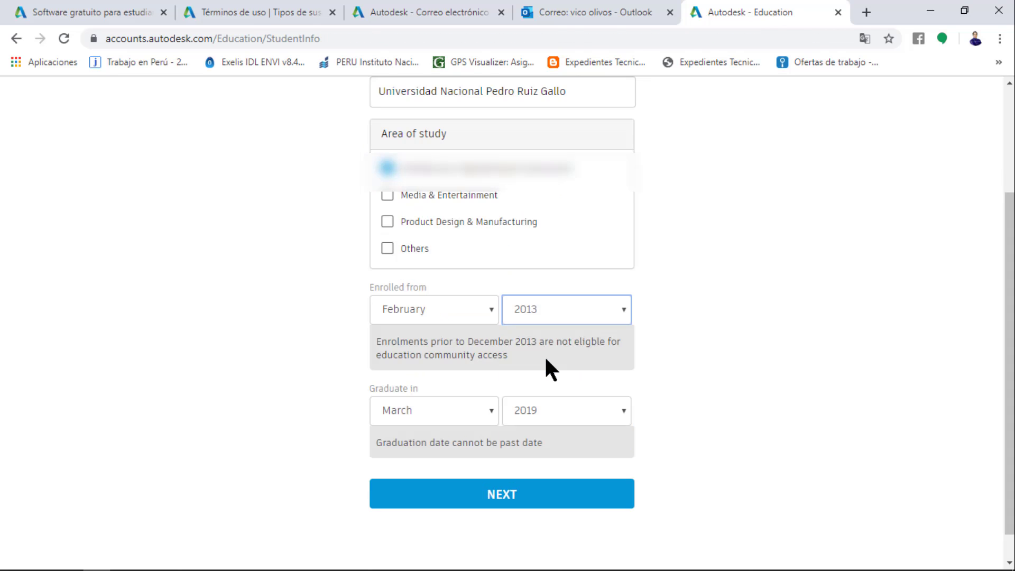
key("Down")
left_click(475, 380)
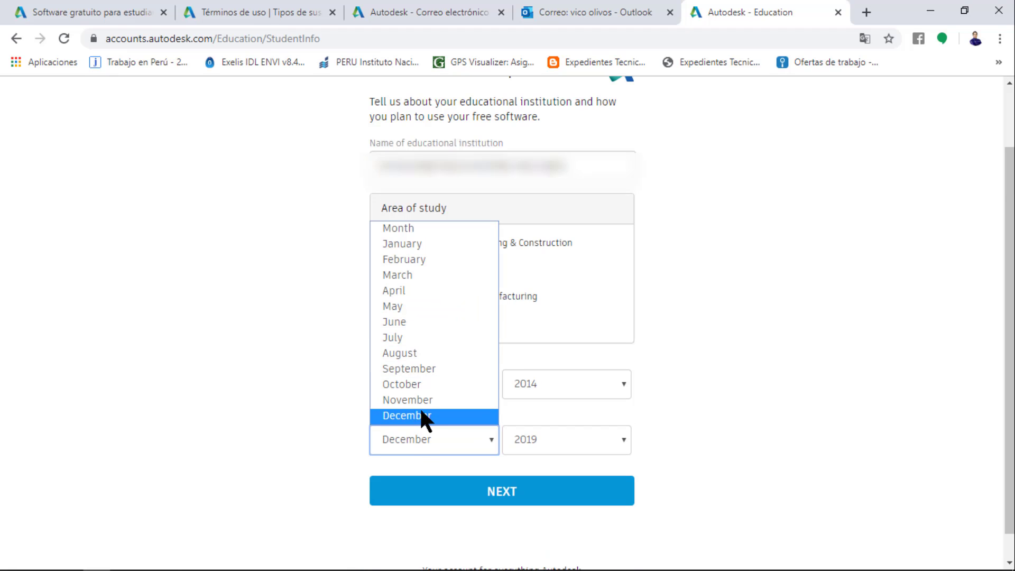
left_click(421, 416)
left_click(539, 443)
left_click(531, 339)
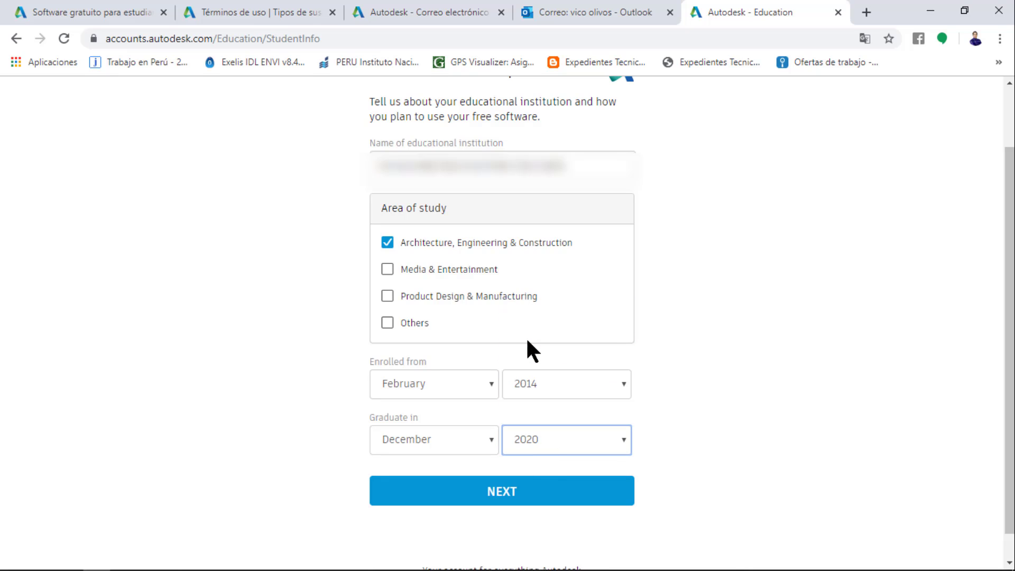
left_click(501, 499)
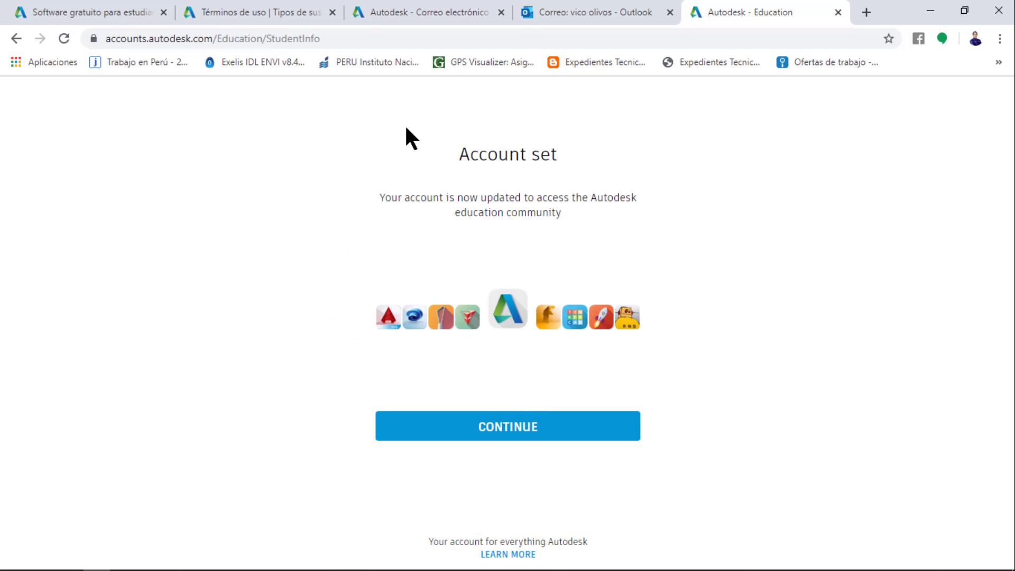
Continue to the signed-in Civil 3D download page, translate it to Spanish, and list versions
left_click(506, 426)
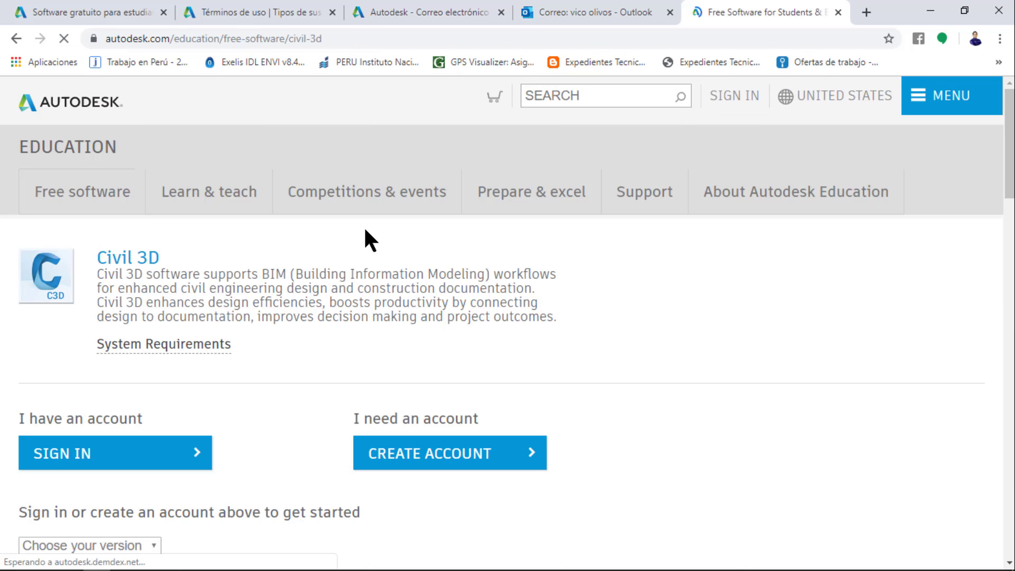
scroll(365, 233, "down", 2)
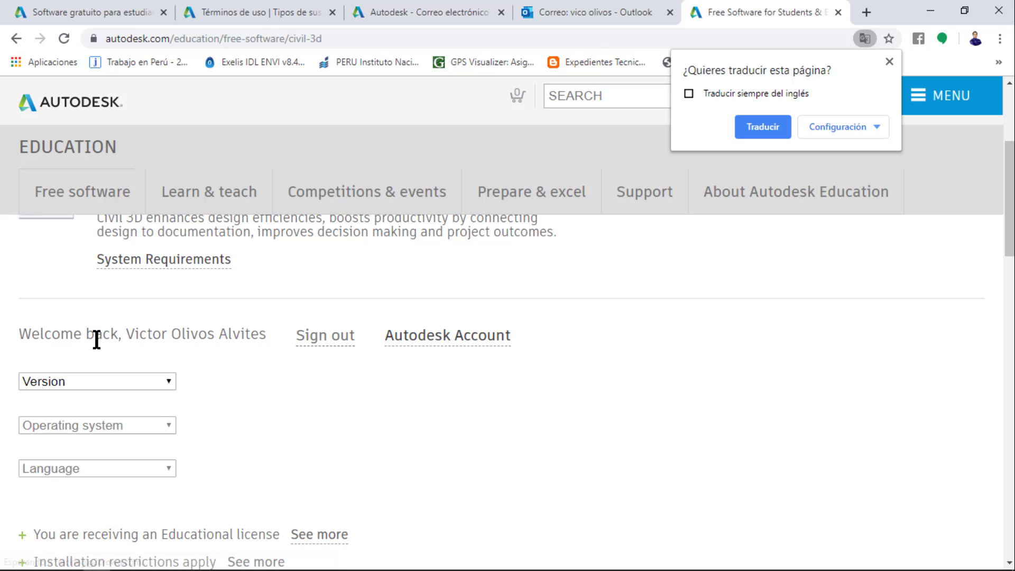
left_click(764, 128)
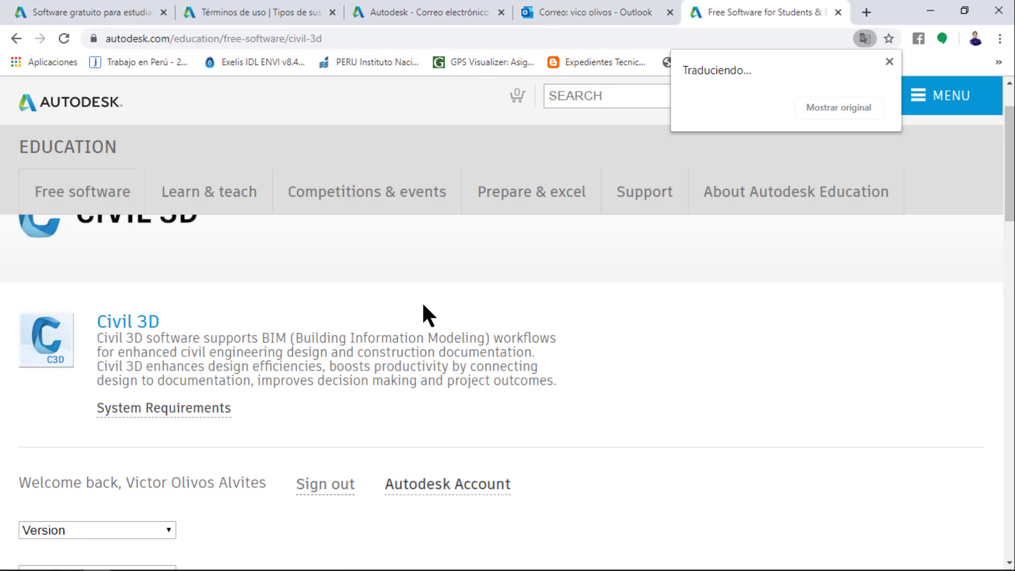
scroll(266, 337, "down", 3)
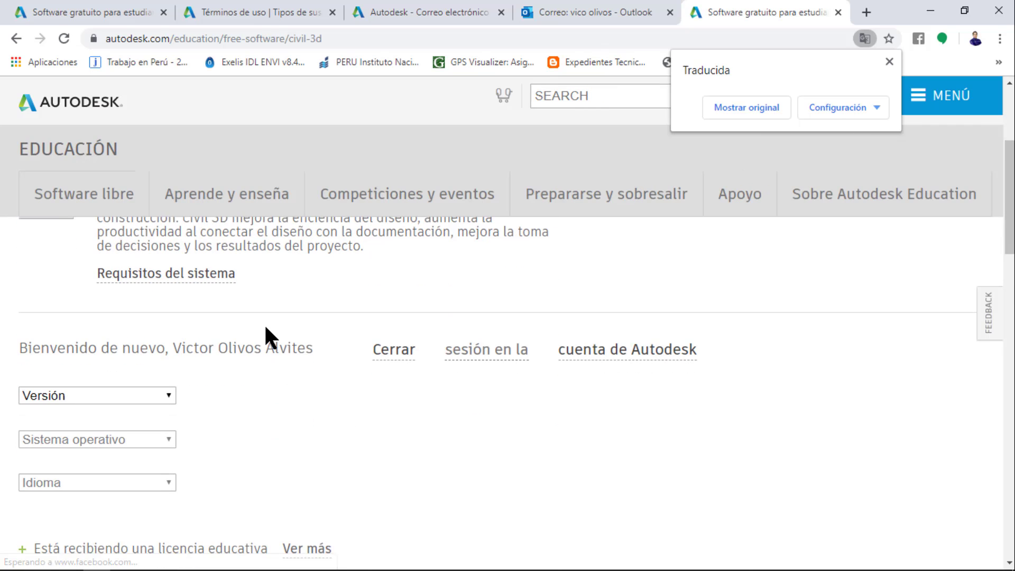
left_click_drag(38, 341, 105, 343)
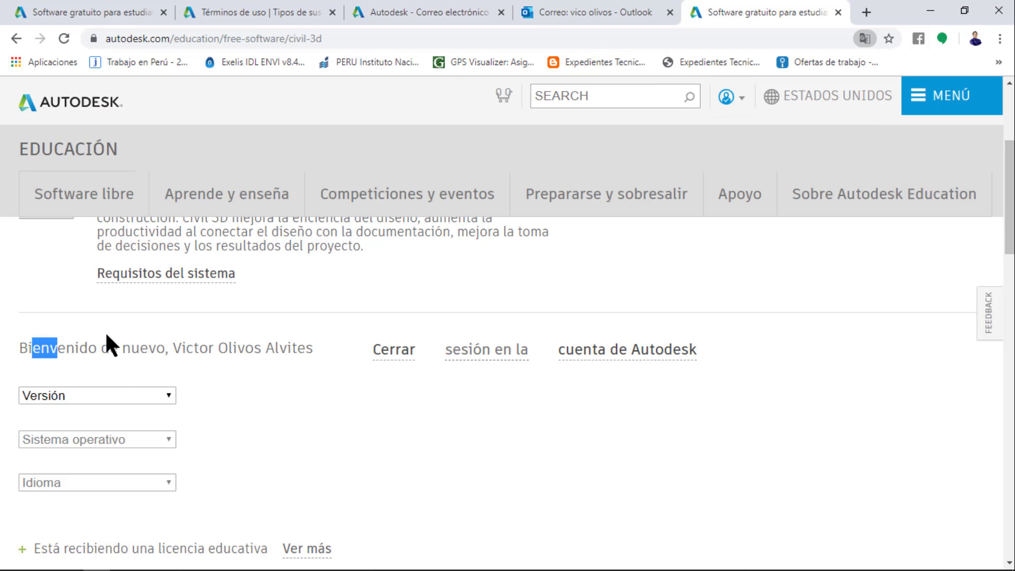
scroll(169, 346, "down", 1)
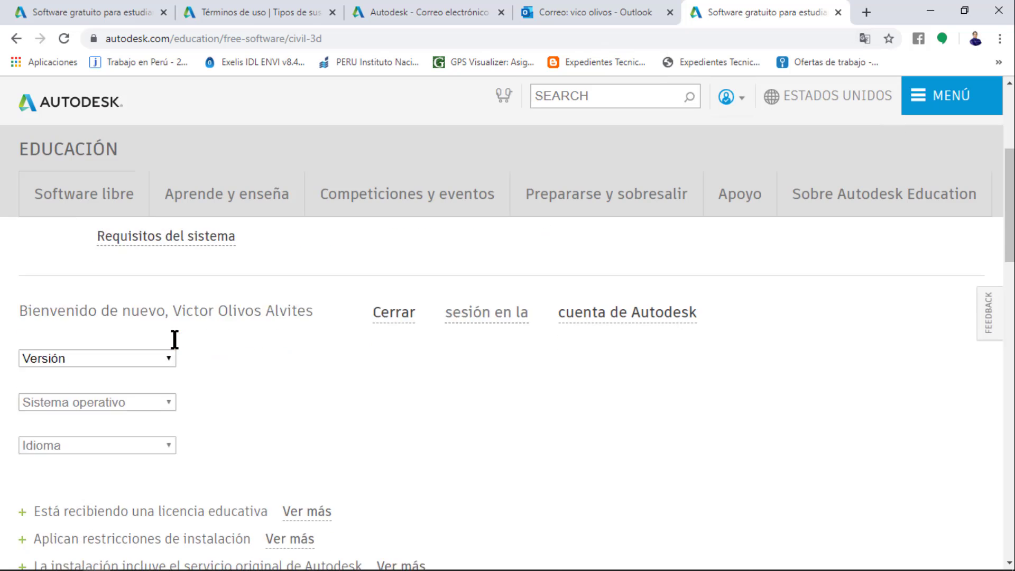
scroll(175, 340, "down", 1)
left_click(125, 318)
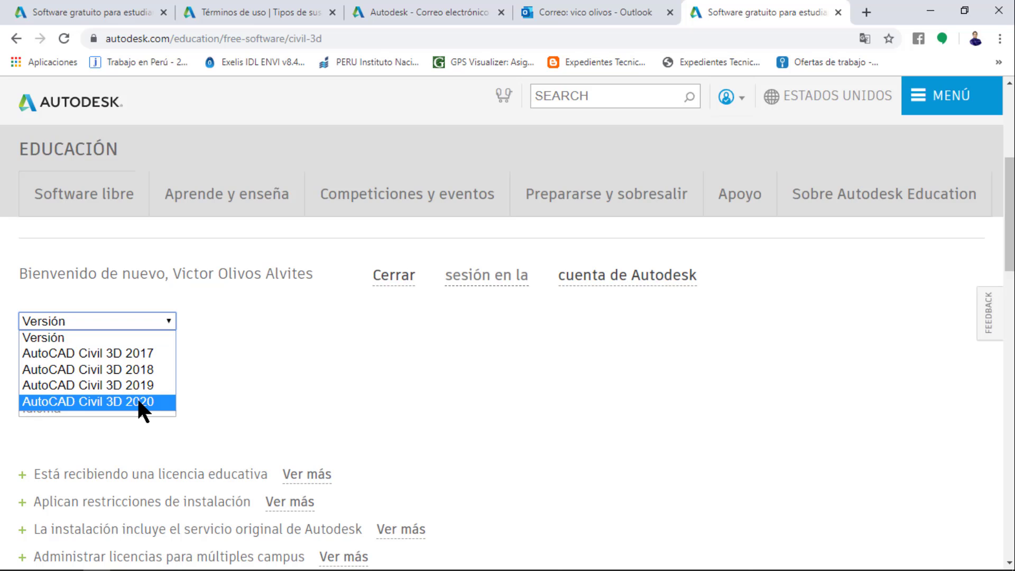
Choose AutoCAD Civil 3D 2020, Windows 64-bit and English for the download
left_click(139, 401)
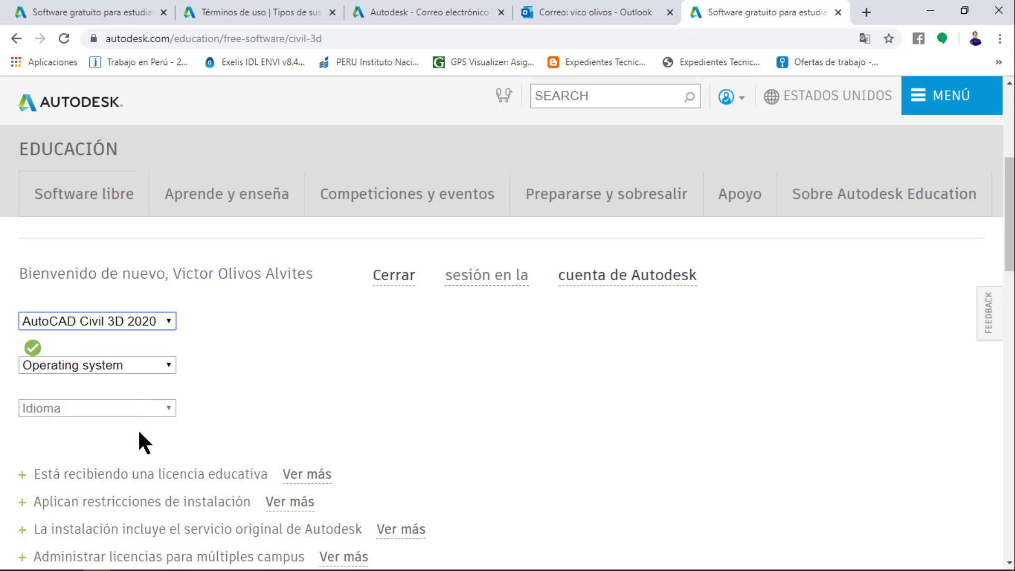
left_click(146, 365)
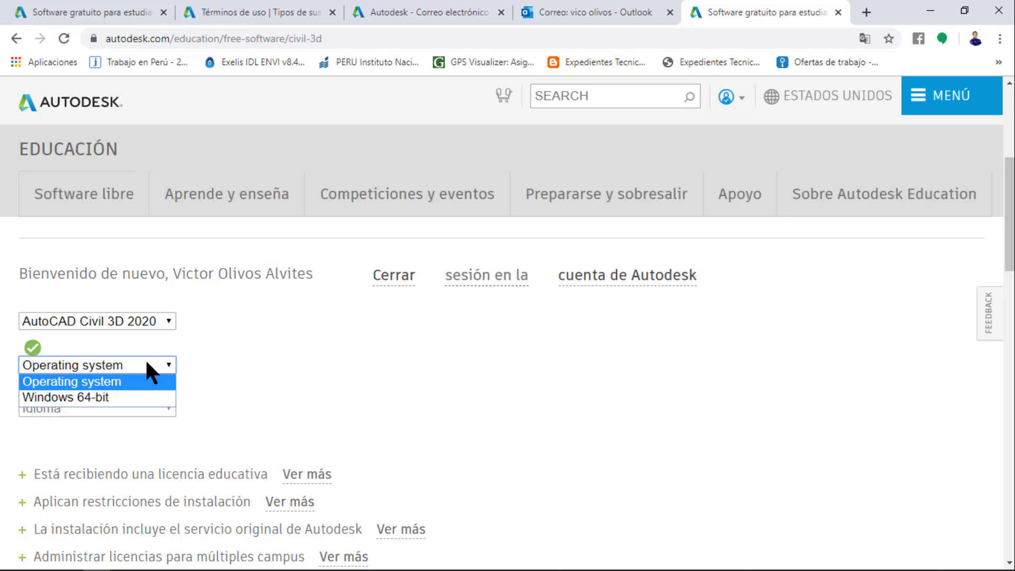
left_click(109, 402)
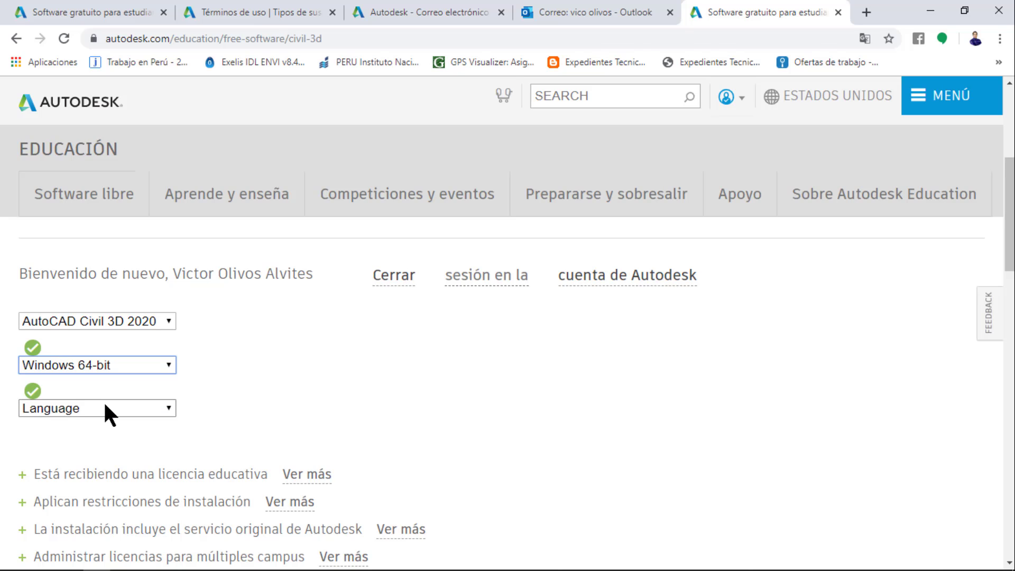
left_click(105, 407)
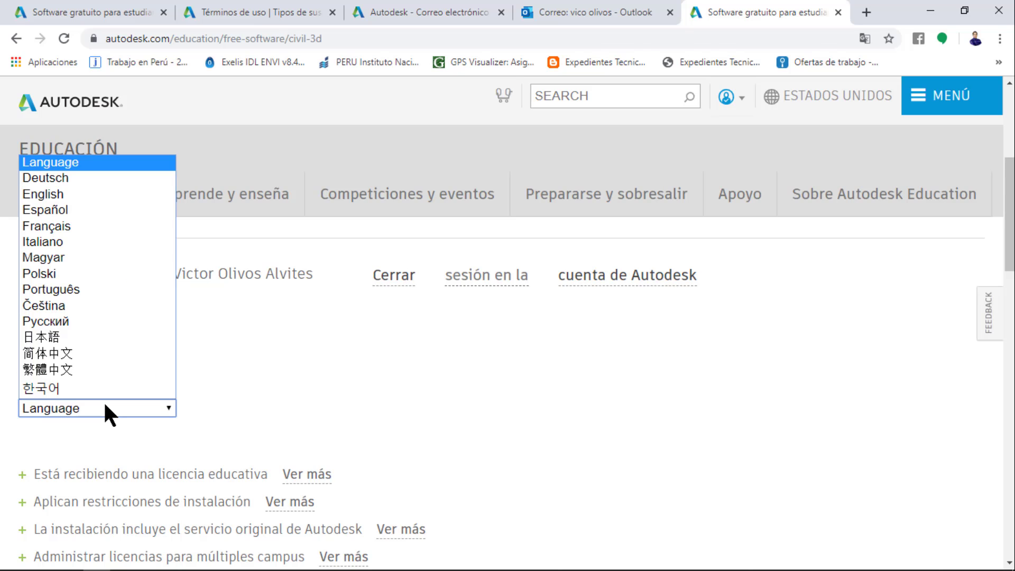
left_click(60, 193)
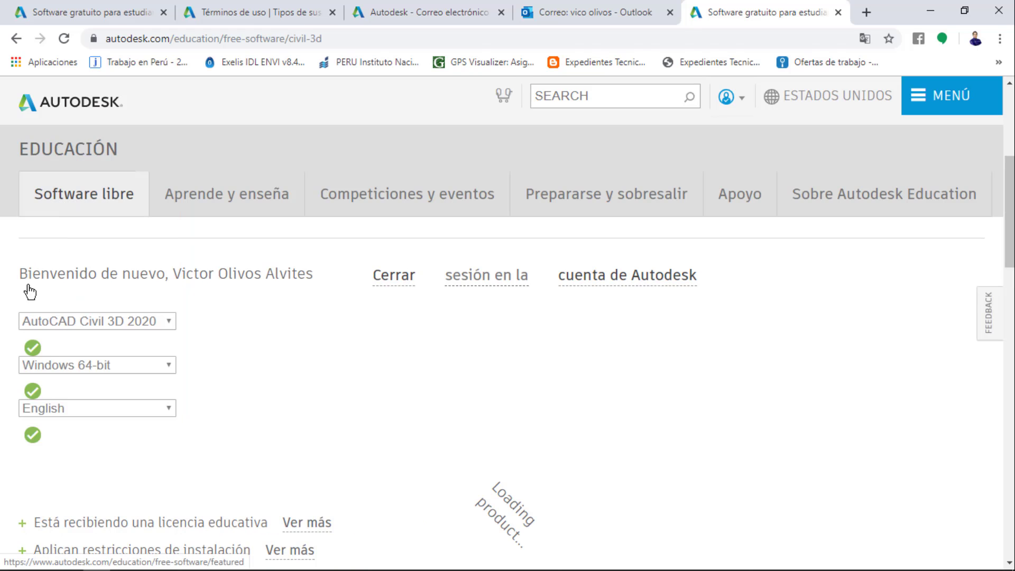
Highlight the two-device usage note, then select the product key and serial number
scroll(2, 318, "down", 2)
scroll(3, 317, "down", 2)
scroll(3, 317, "down", 2)
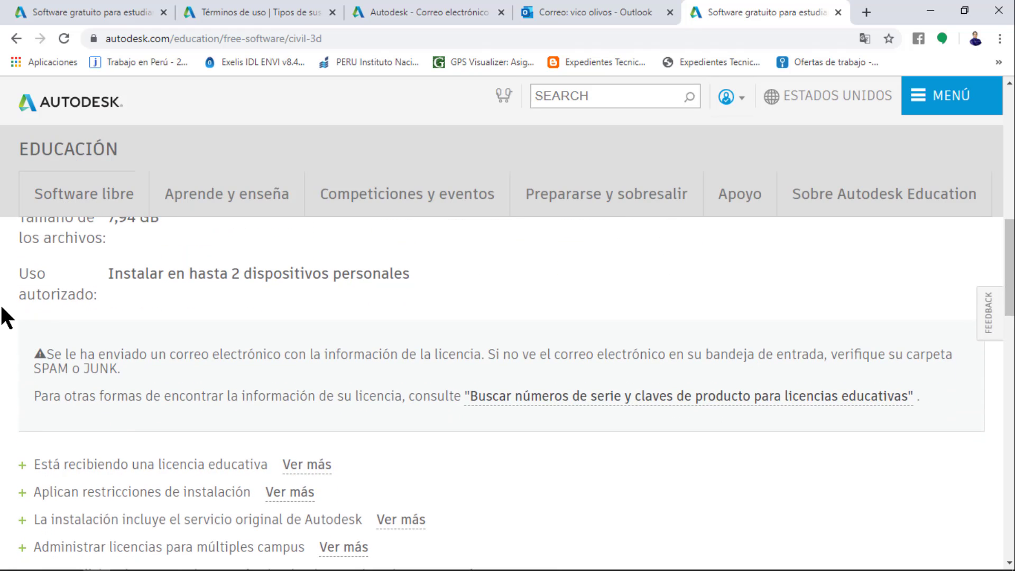
scroll(34, 351, "down", 3)
scroll(102, 365, "down", 3)
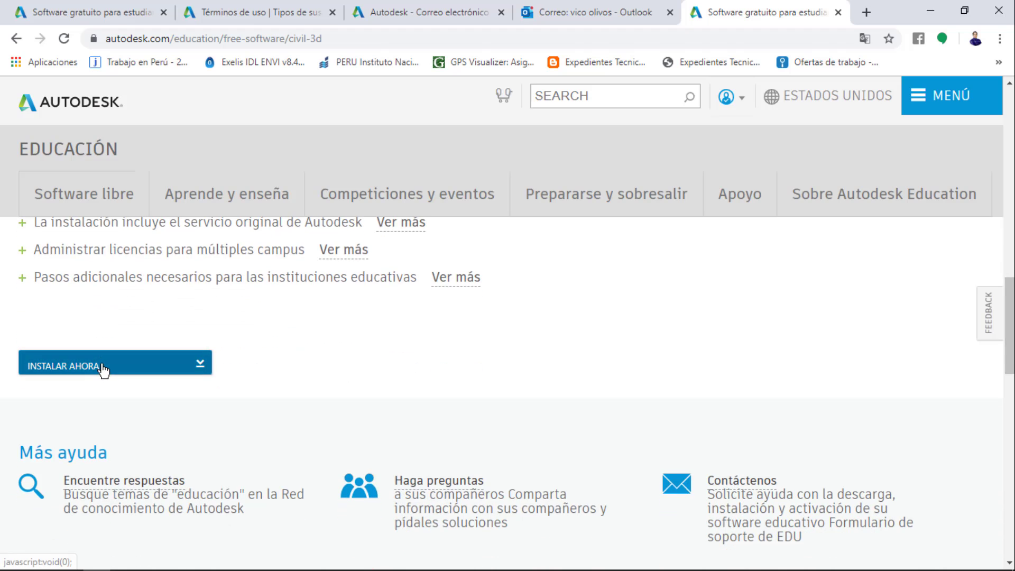
scroll(100, 360, "up", 4)
scroll(100, 360, "up", 5)
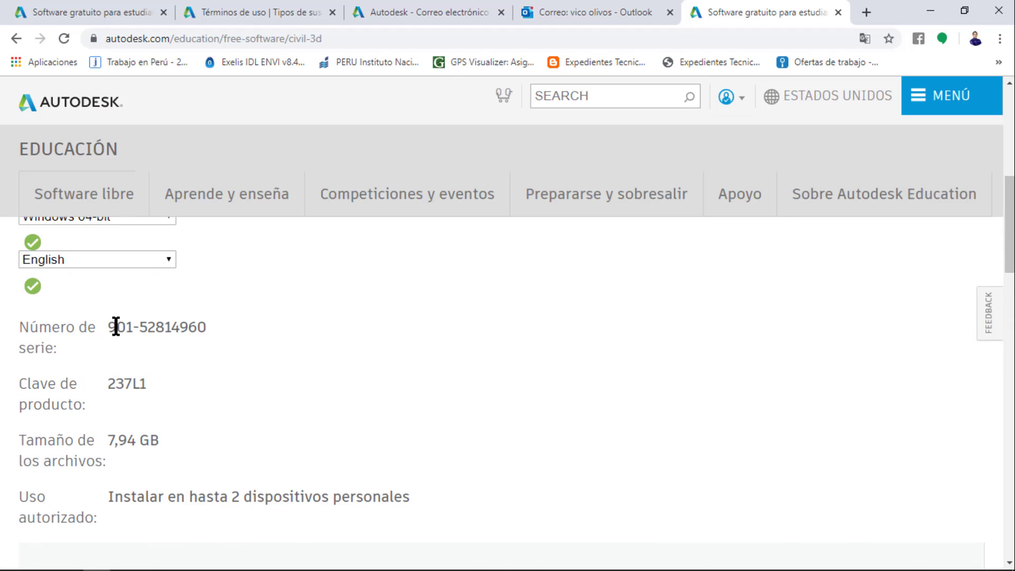
scroll(158, 381, "up", 2)
scroll(206, 328, "up", 1)
scroll(209, 324, "down", 4)
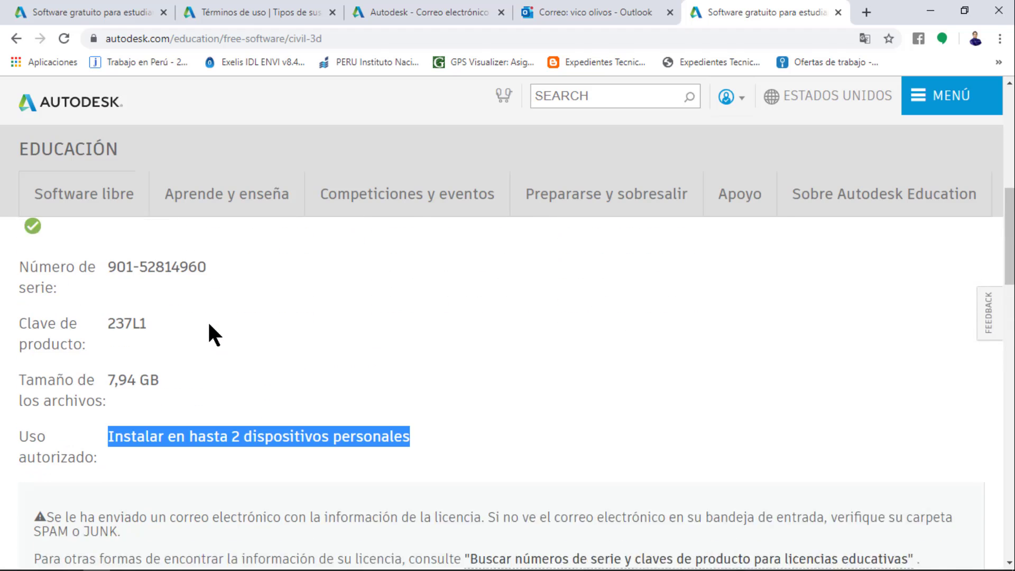
left_click(108, 420)
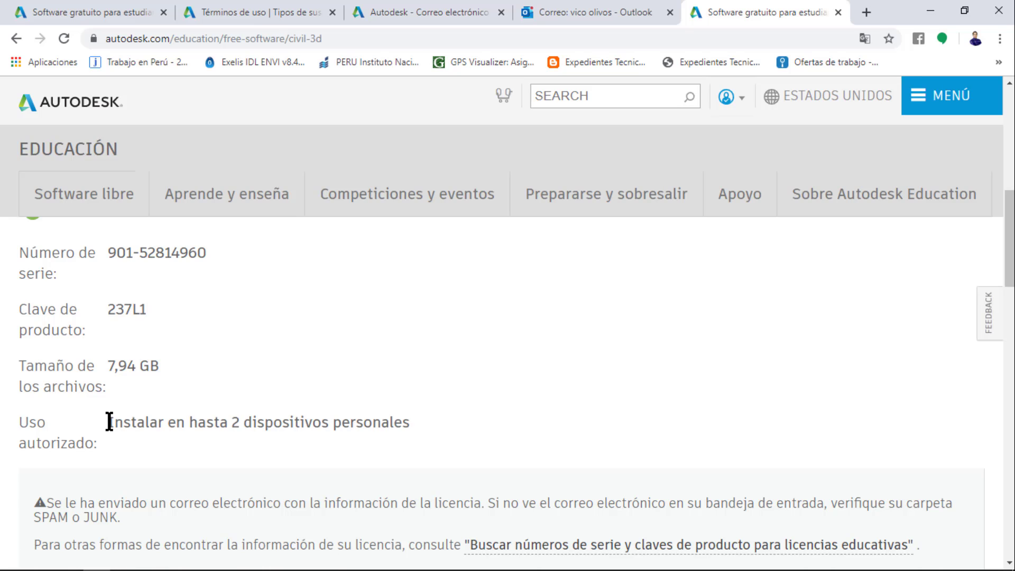
left_click_drag(108, 421, 433, 415)
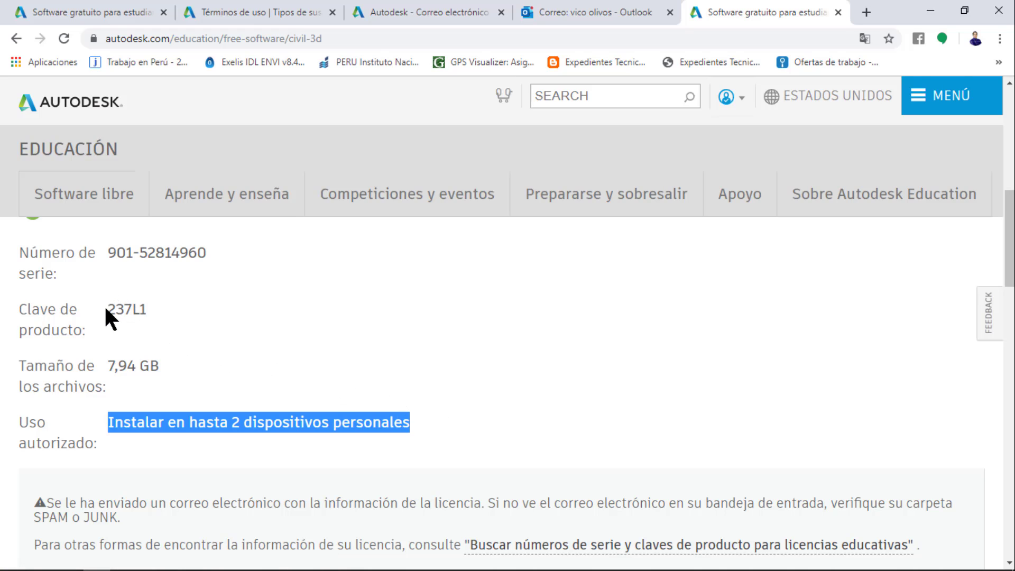
left_click_drag(109, 311, 169, 308)
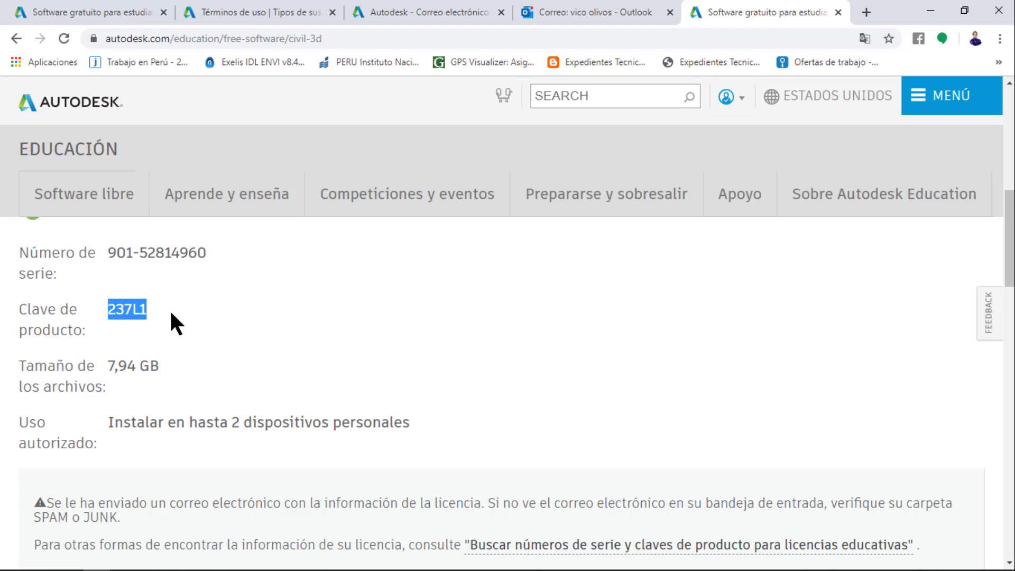
left_click_drag(105, 252, 242, 255)
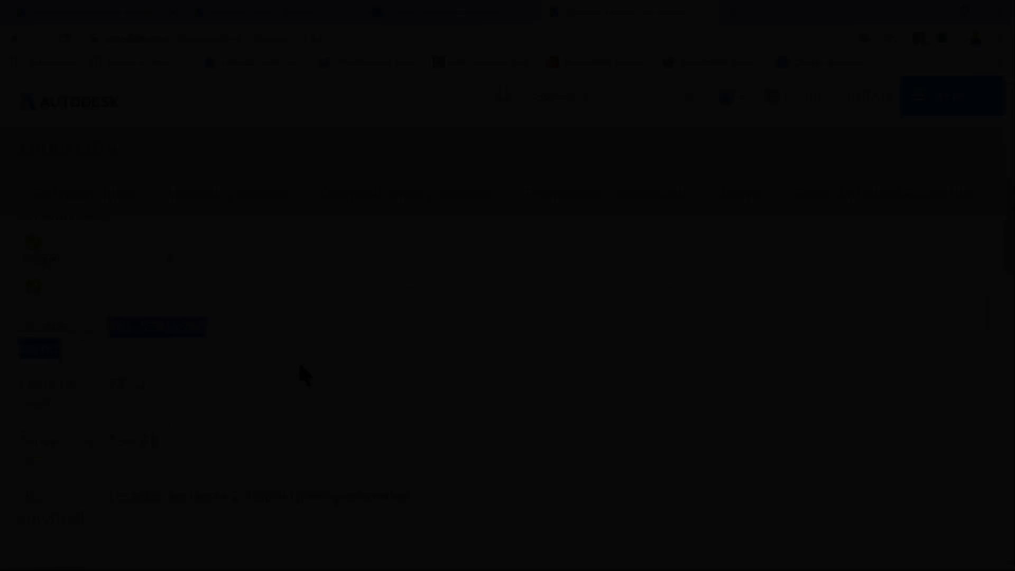
Accept the licence agreement and save the Civil 3D 2020 English 64-bit web installer
scroll(310, 336, "down", 4)
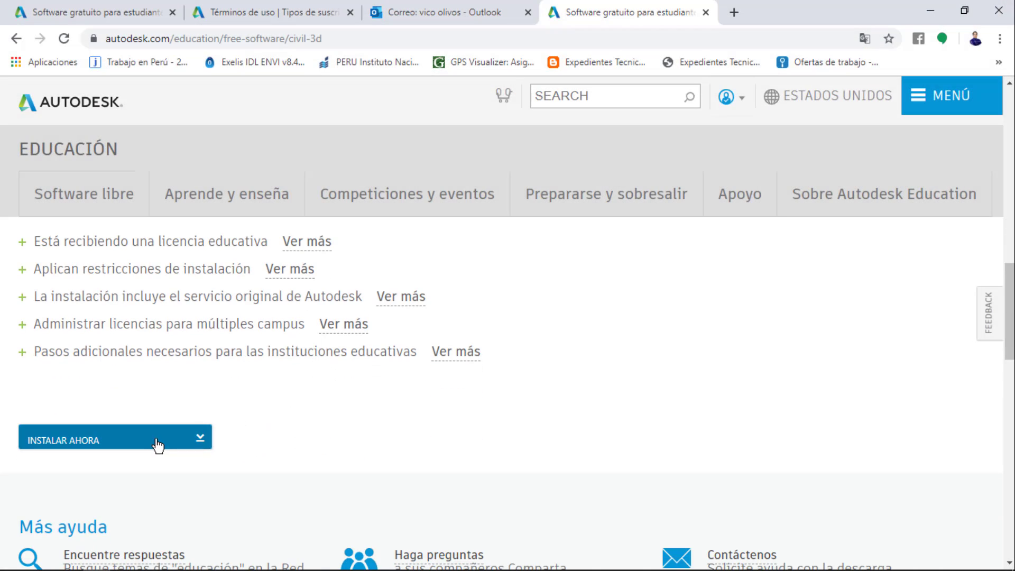
left_click(80, 445)
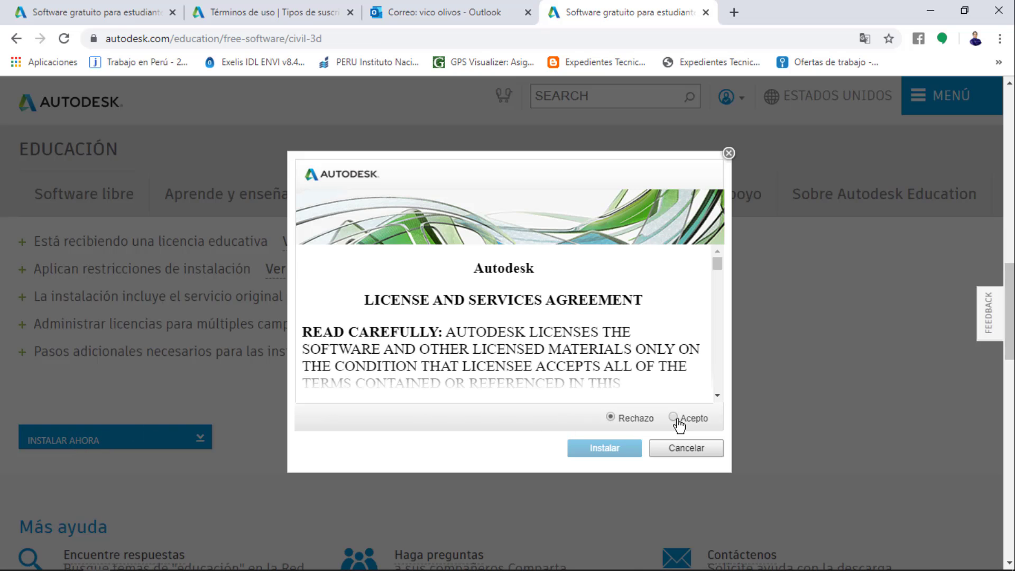
left_click(673, 417)
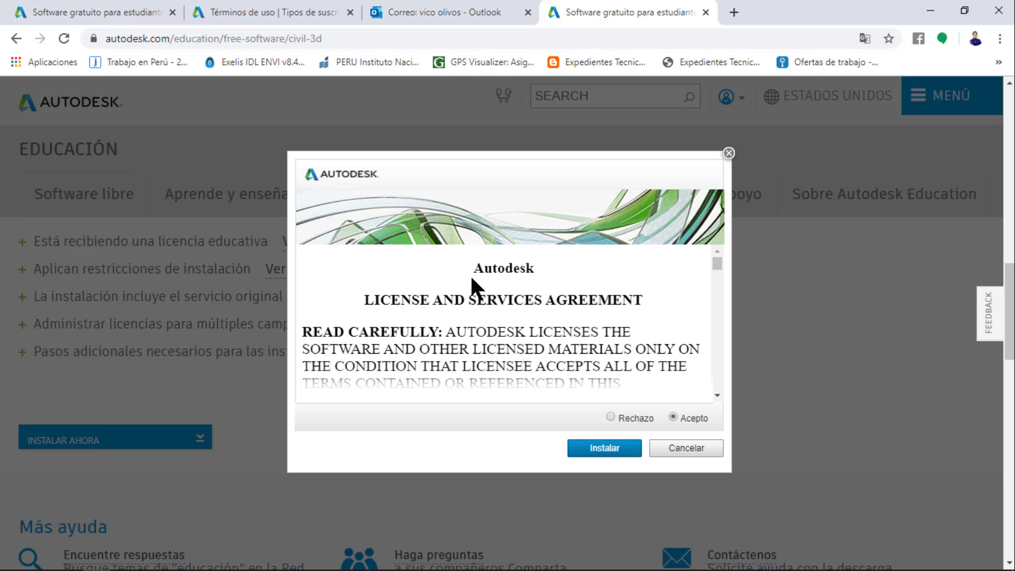
scroll(588, 369, "down", 1)
scroll(590, 375, "down", 3)
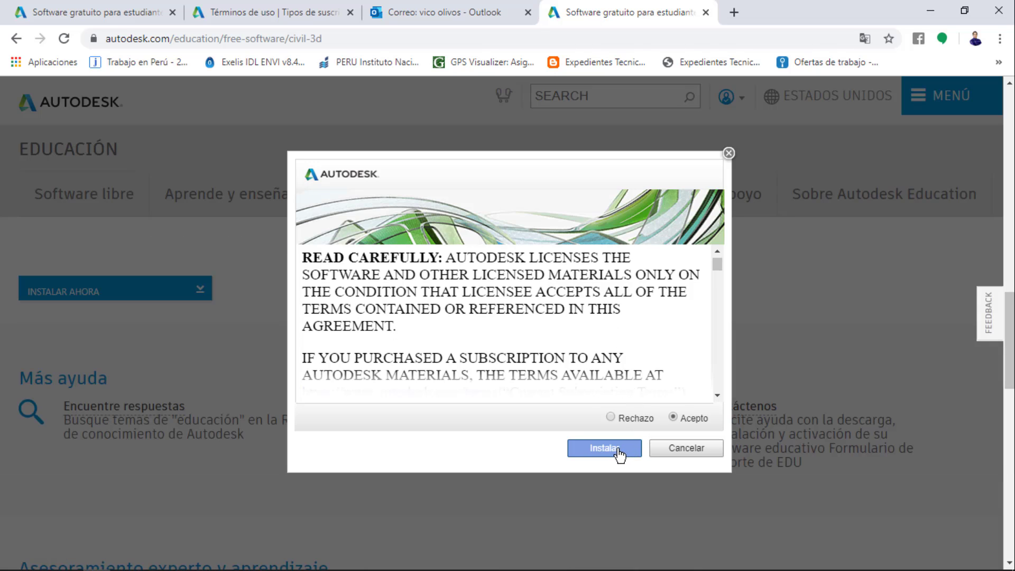
left_click(619, 449)
left_click(619, 451)
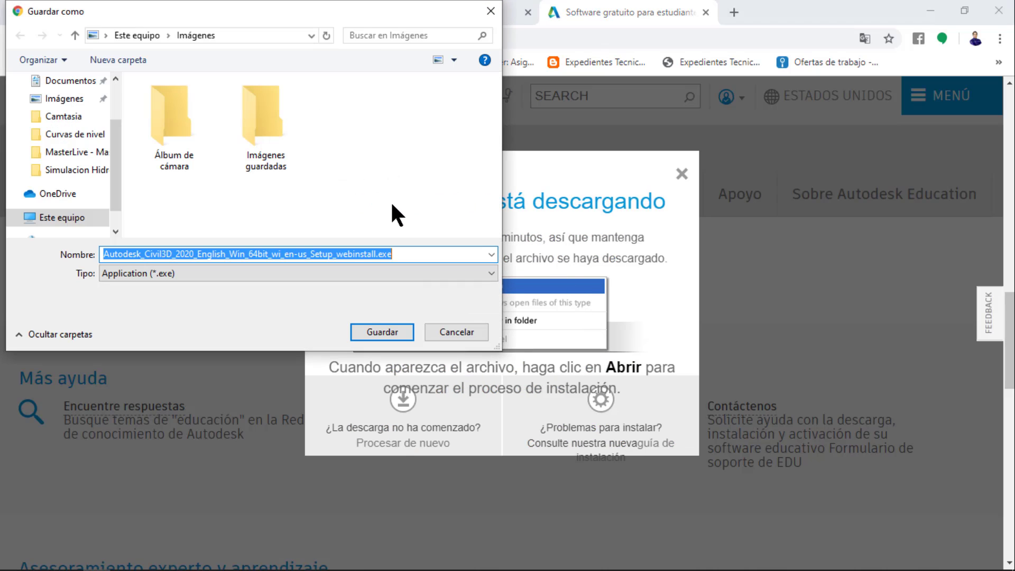
left_click(371, 329)
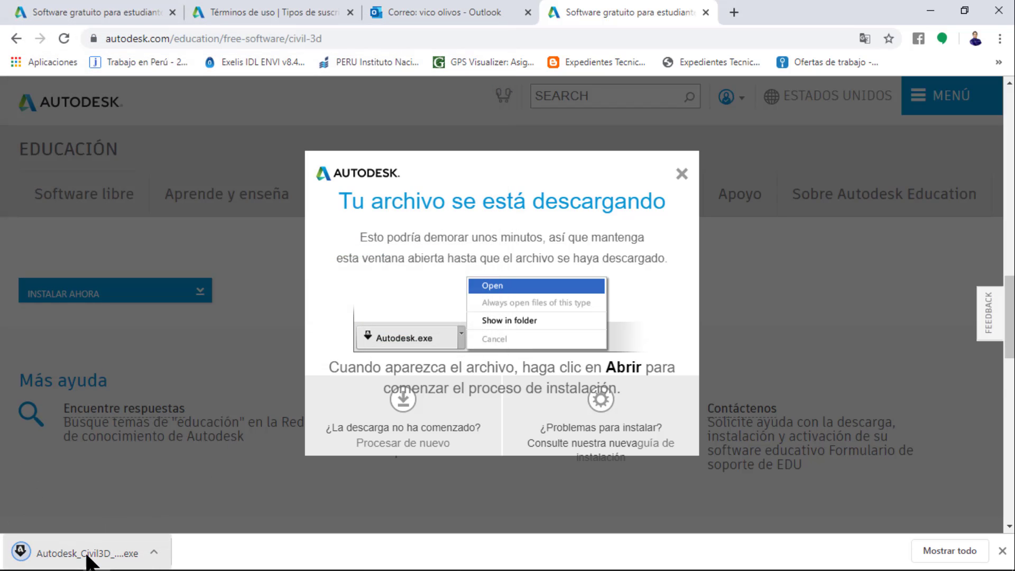
Run the downloaded setup and choose Install on this computer
left_click(86, 555)
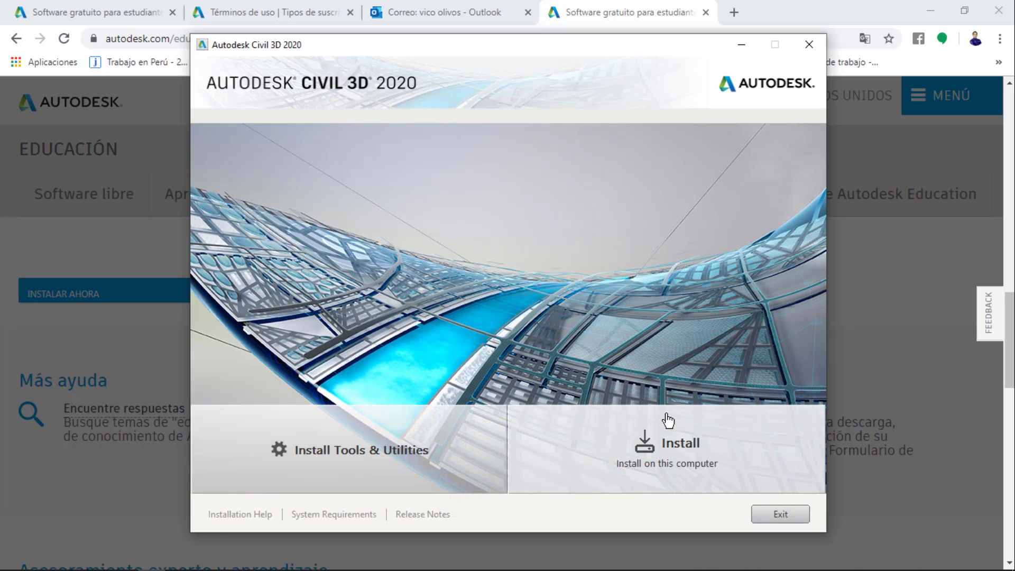
left_click(654, 456)
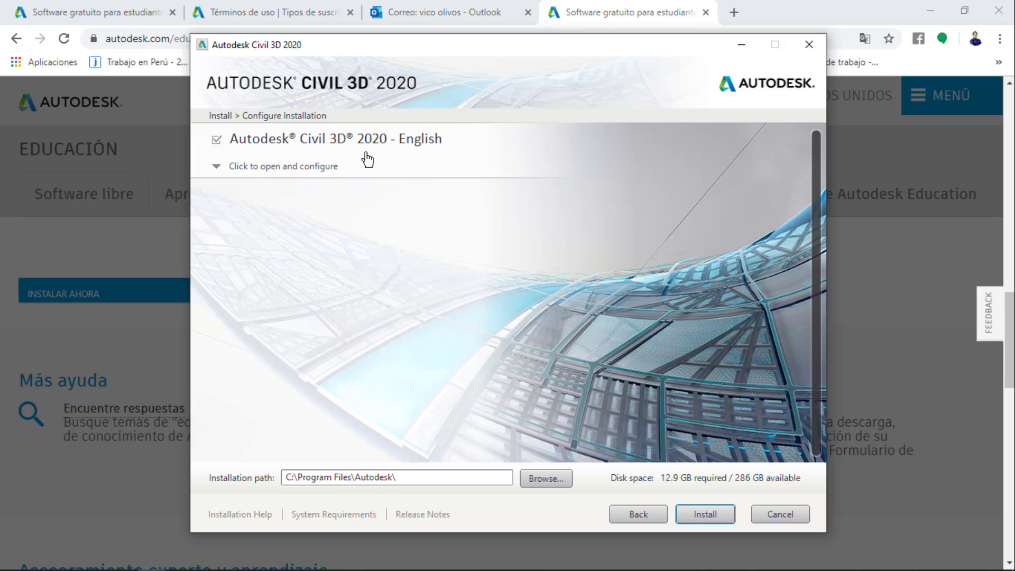
Exclude App Manager, the Featured Apps plug-in and Civil 3D Imperial content from the Civil 3D 2020 install
left_click(217, 167)
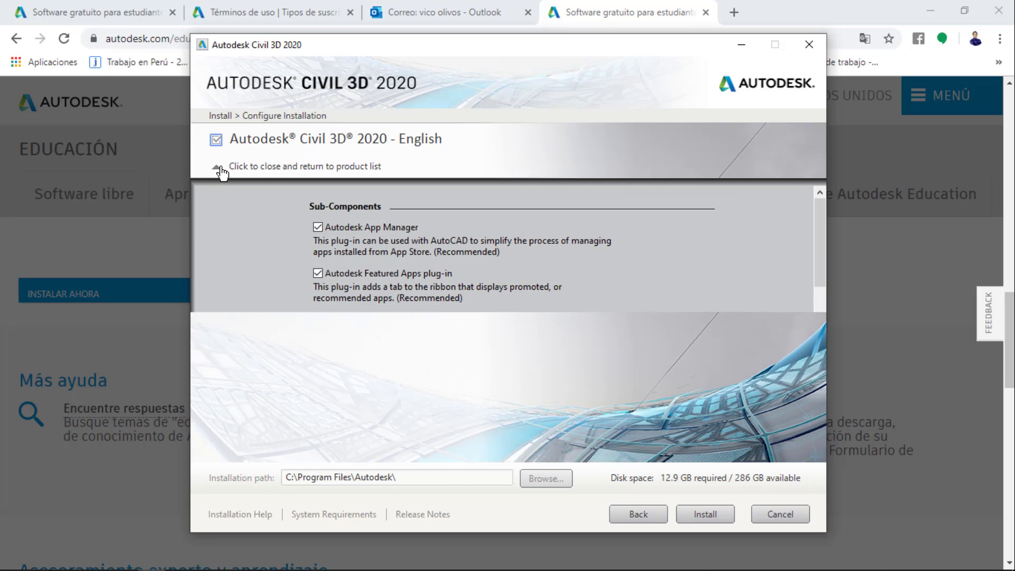
scroll(337, 230, "down", 2)
scroll(338, 231, "down", 1)
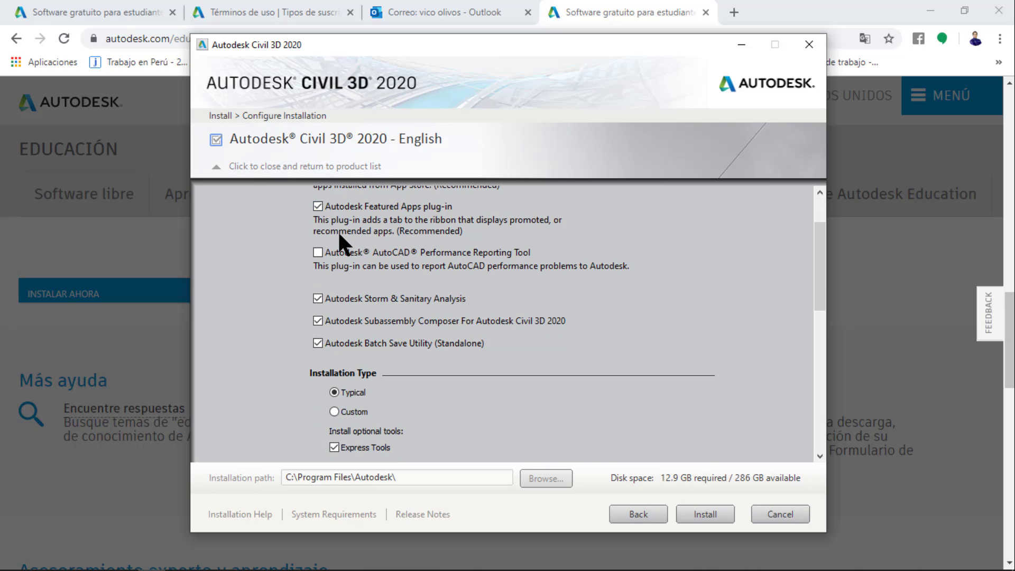
scroll(337, 231, "down", 3)
scroll(338, 309, "down", 2)
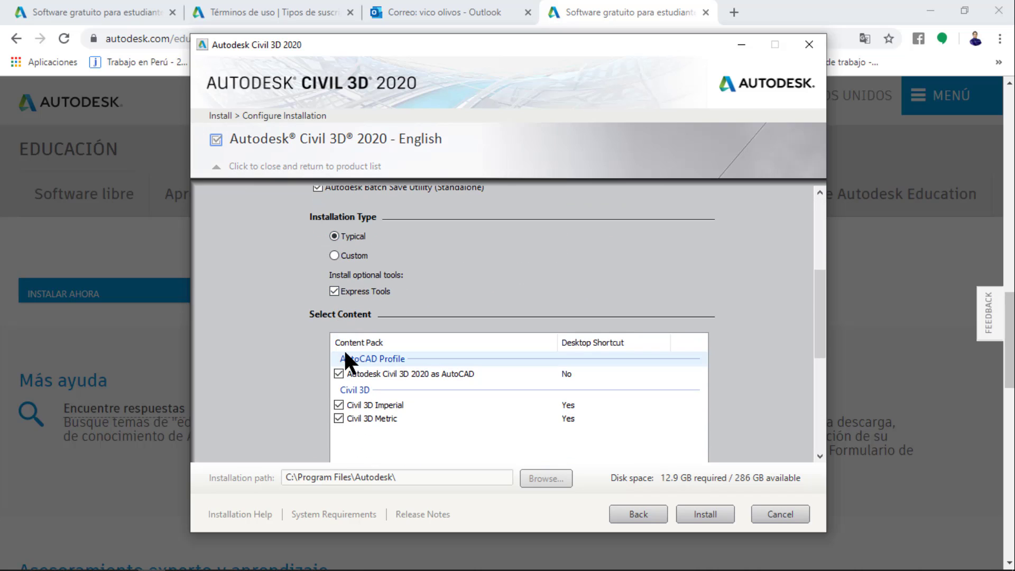
scroll(252, 252, "up", 3)
scroll(265, 252, "up", 5)
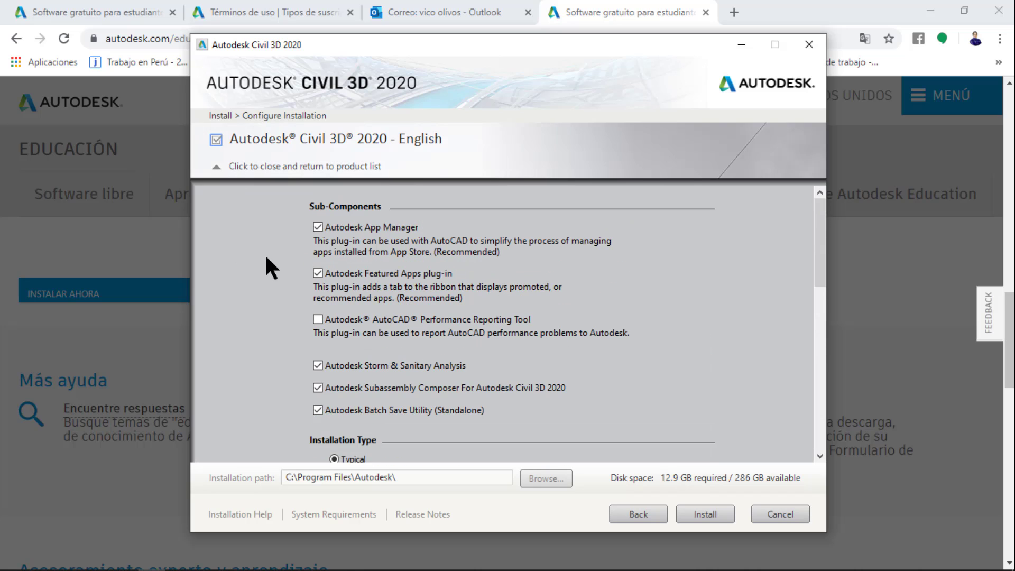
left_click(317, 227)
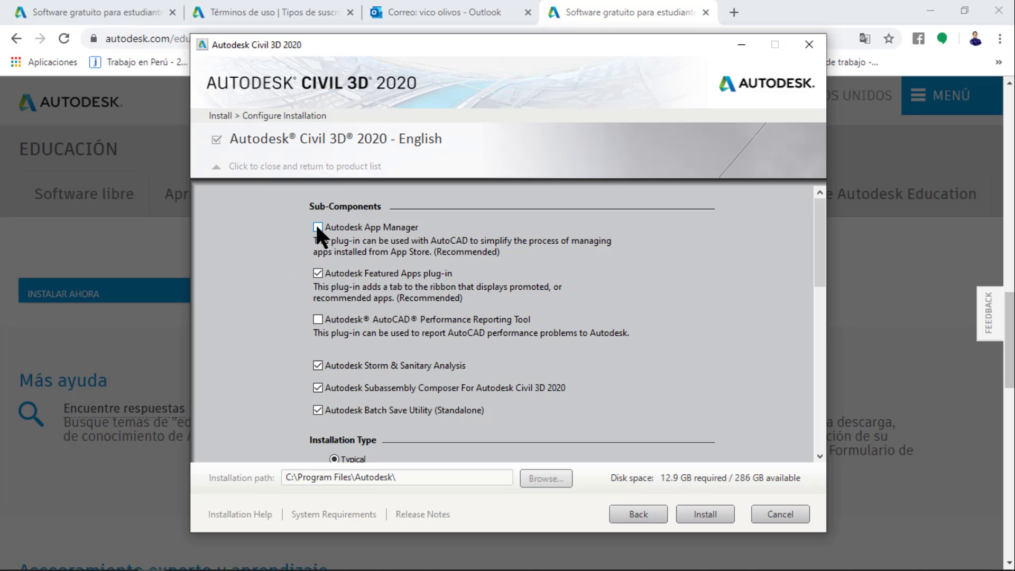
left_click(317, 272)
scroll(294, 283, "down", 2)
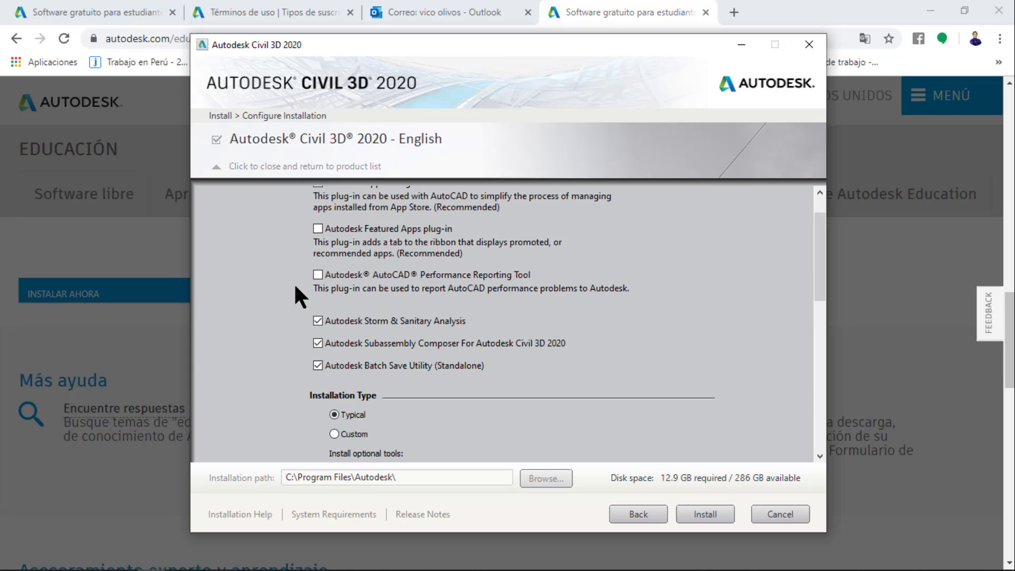
scroll(294, 283, "down", 3)
scroll(294, 282, "down", 4)
scroll(294, 280, "down", 2)
scroll(294, 278, "down", 1)
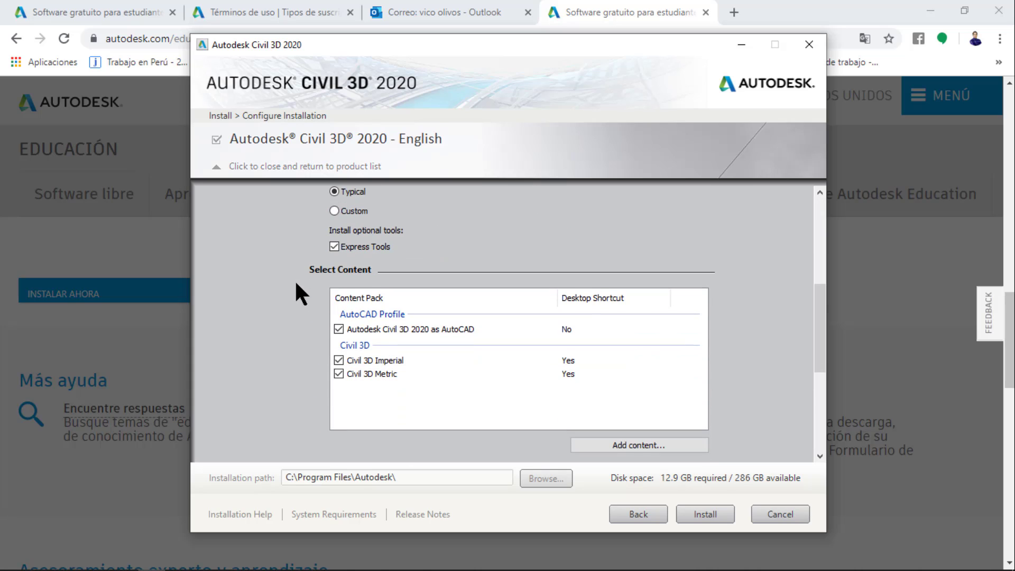
left_click(338, 361)
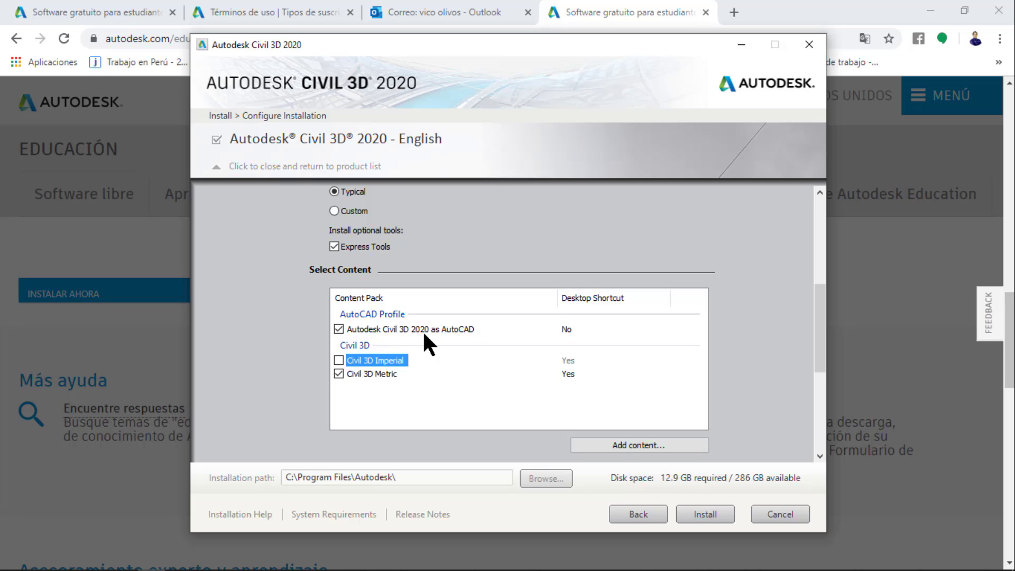
Confirm the remaining installer options and install Civil 3D 2020 through to completion
left_click(424, 333)
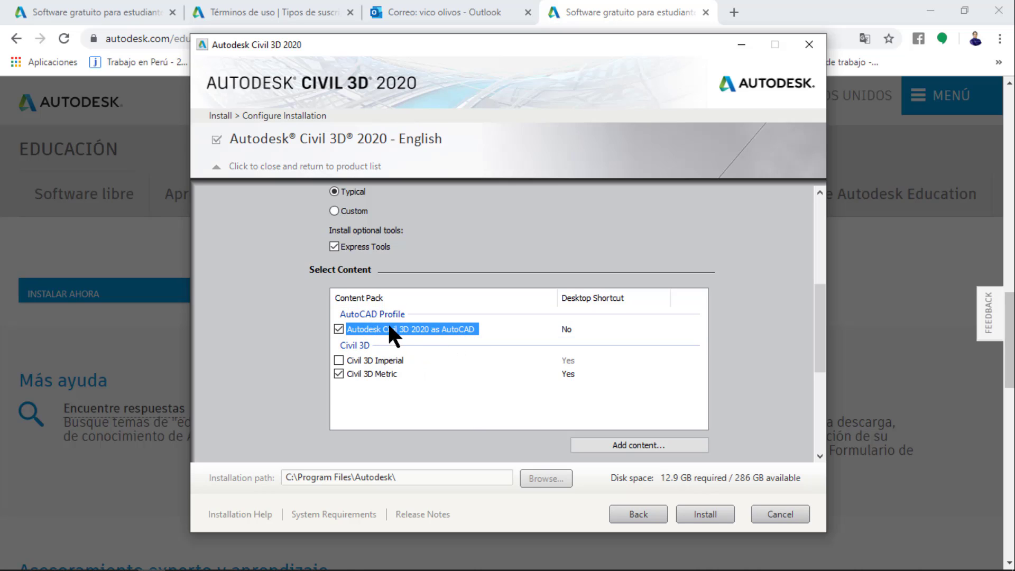
left_click(365, 373)
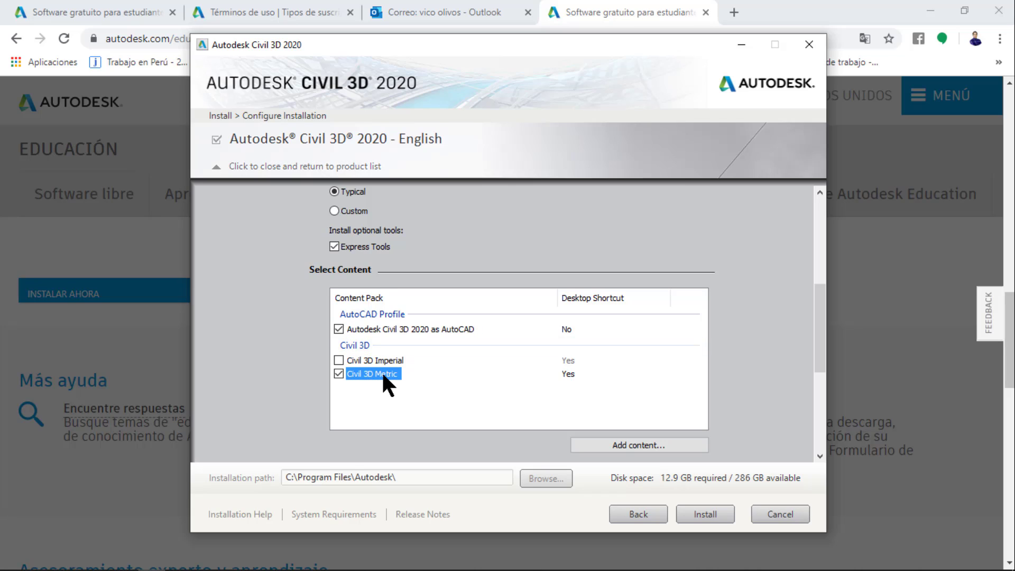
mouse_move(819, 328)
left_mouse_down()
mouse_move(814, 301)
mouse_move(795, 434)
left_mouse_up()
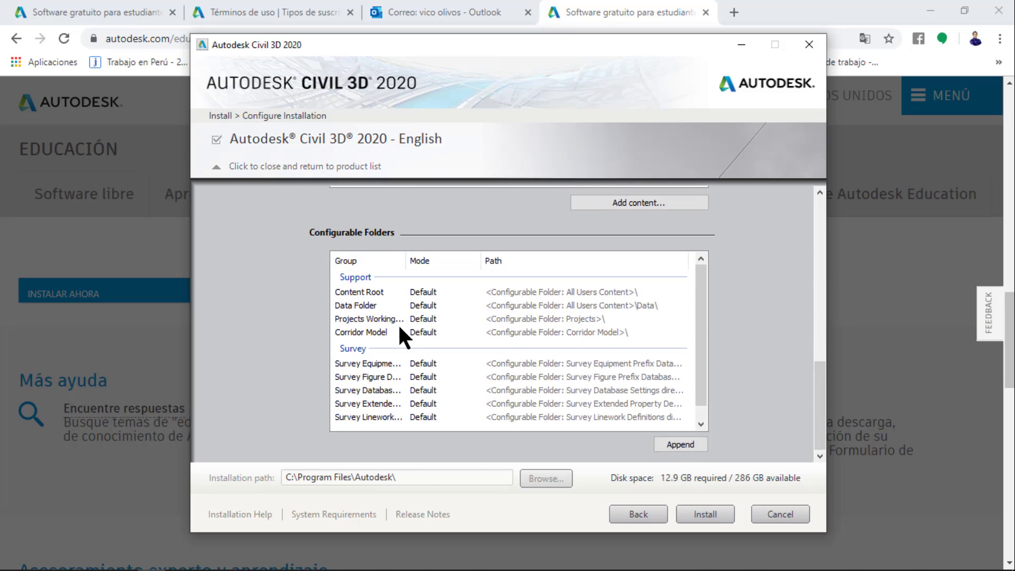
left_click(703, 520)
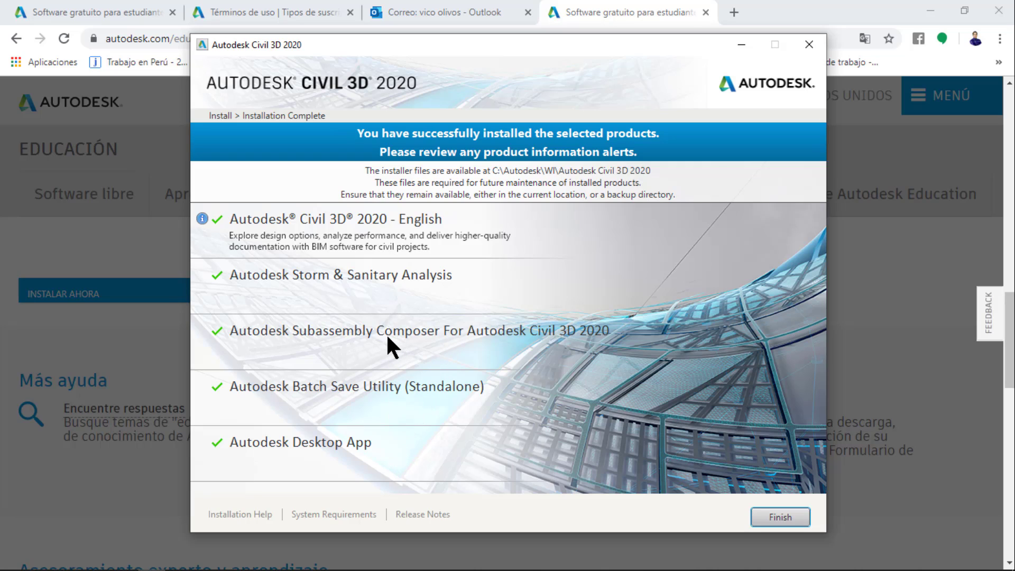
Finish the installer and launch Civil 3D 2020 Metric from a Start menu search for 'civ'
left_click(781, 517)
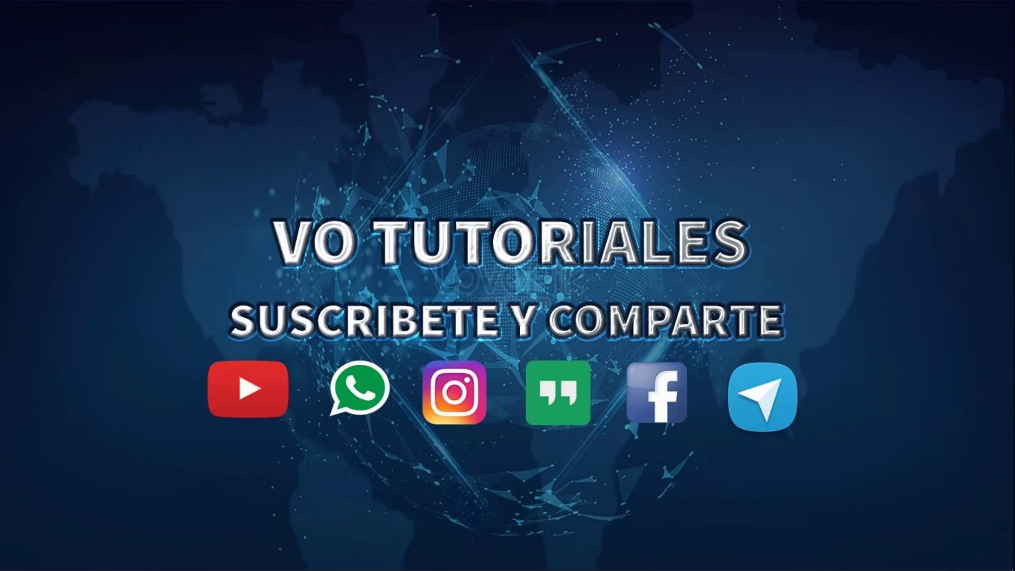
left_click(12, 559)
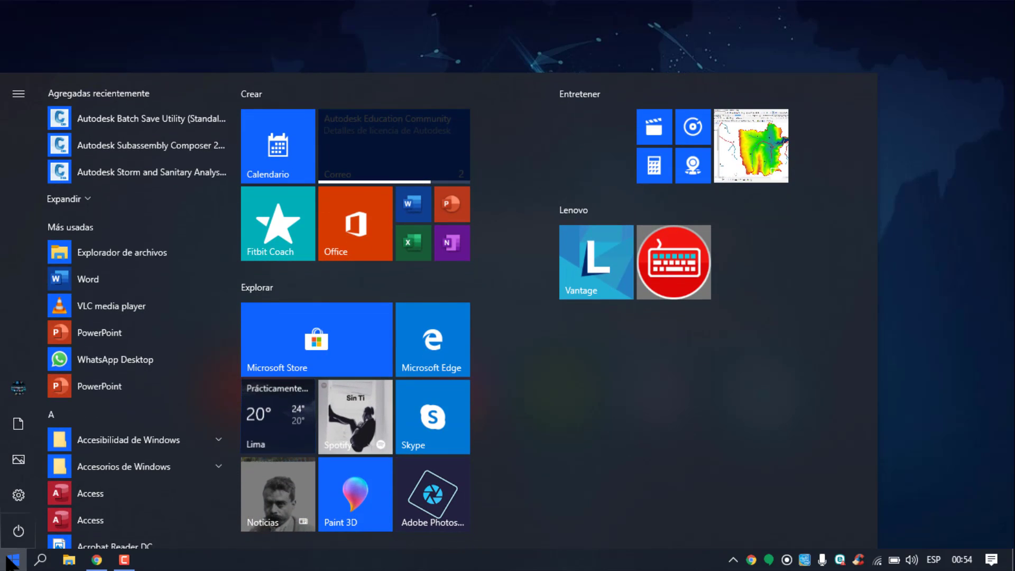
type("civ")
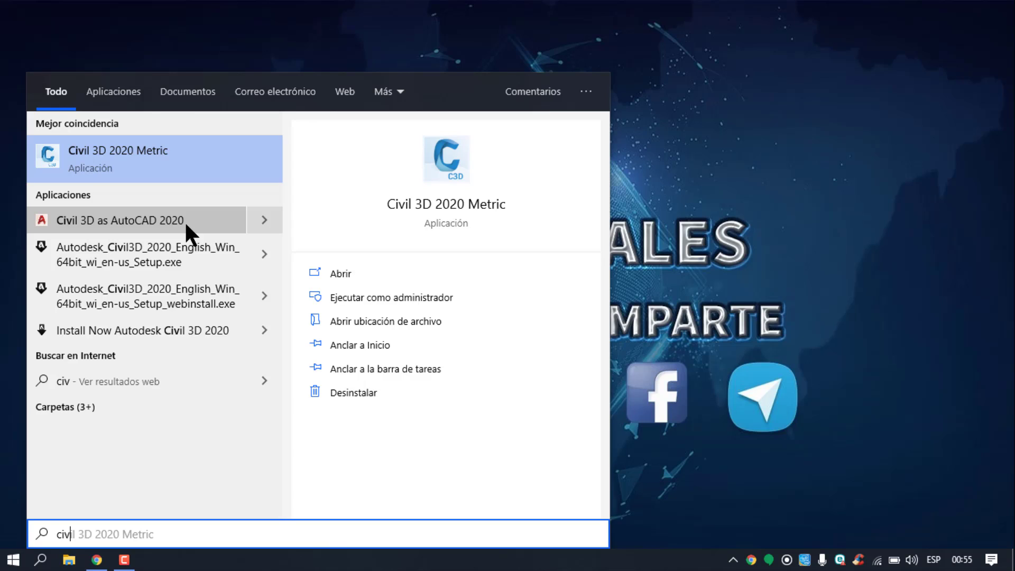
left_click(159, 163)
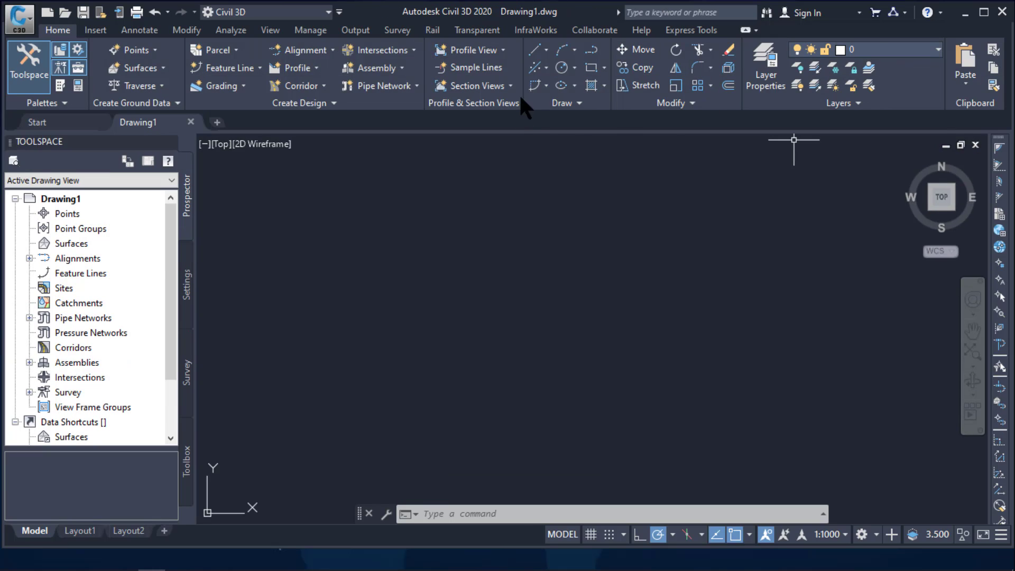
Maximize Civil 3D and change its licence type from Student Version to Single-user via Manage License
left_click(984, 12)
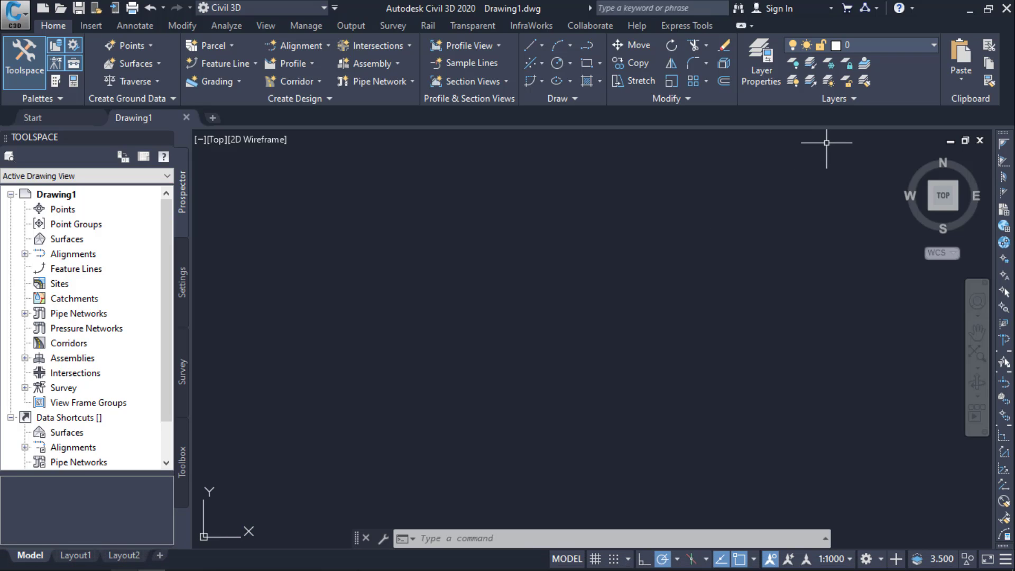
left_click(822, 12)
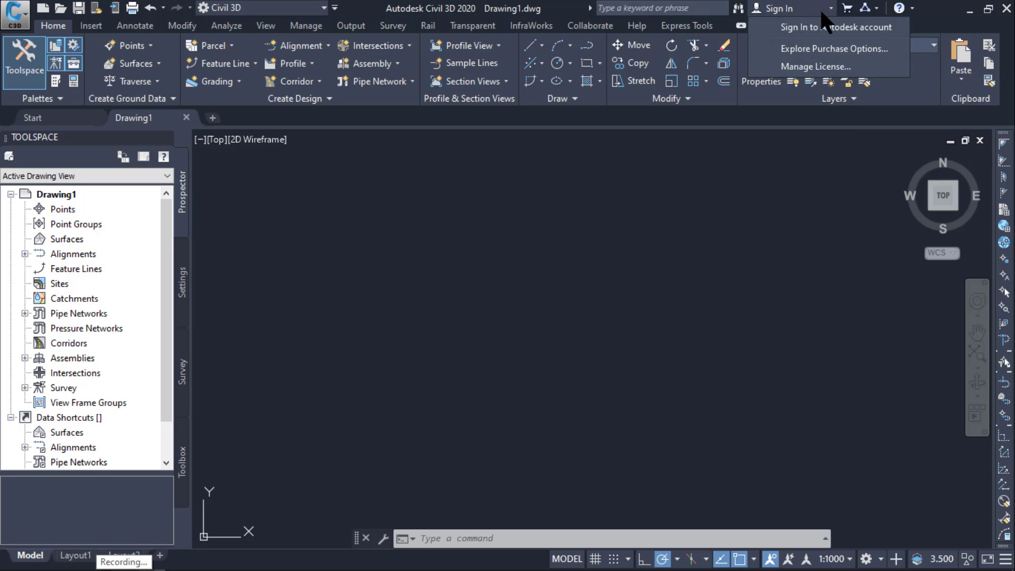
left_click(823, 67)
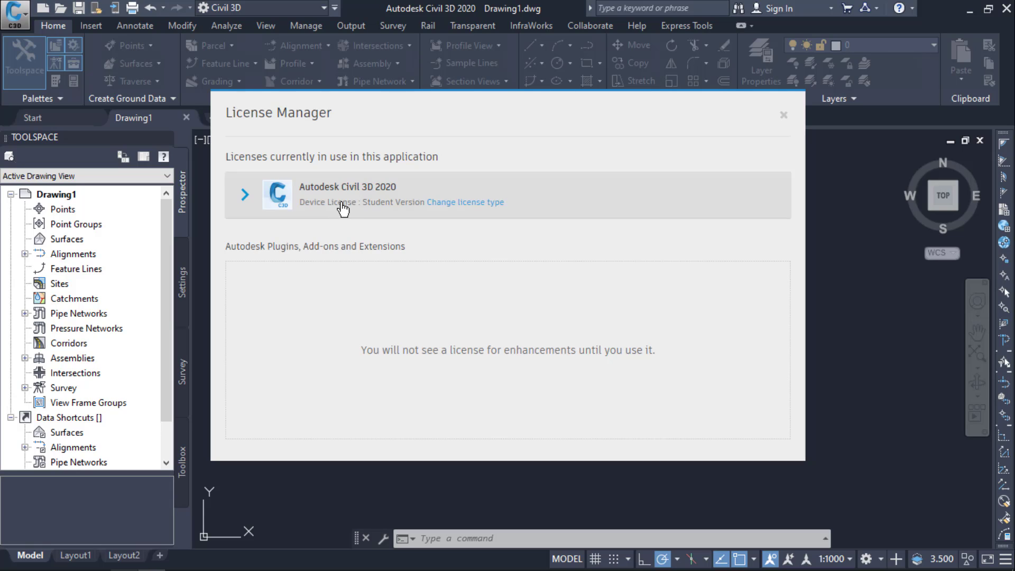
left_click(468, 203)
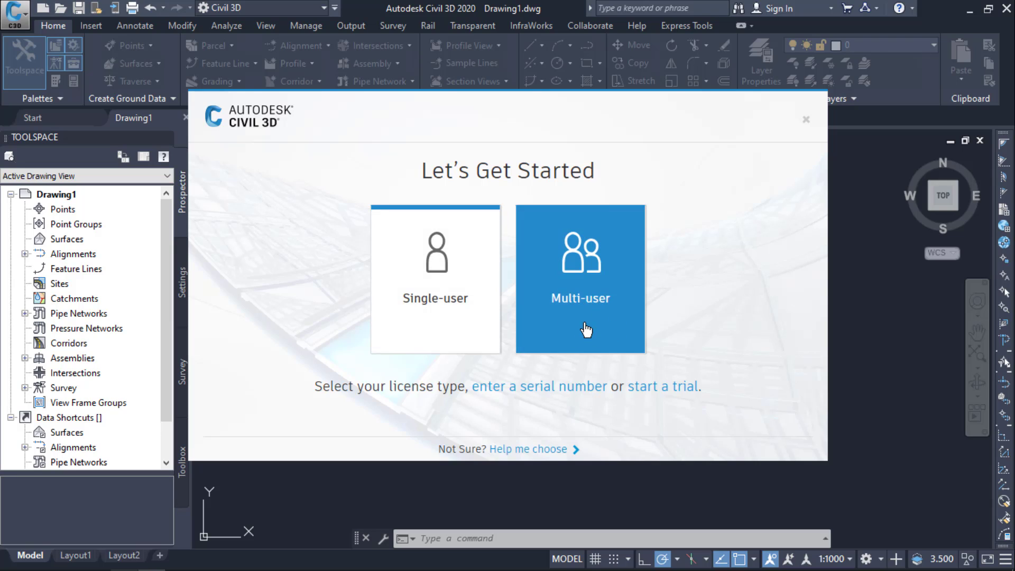
left_click(427, 307)
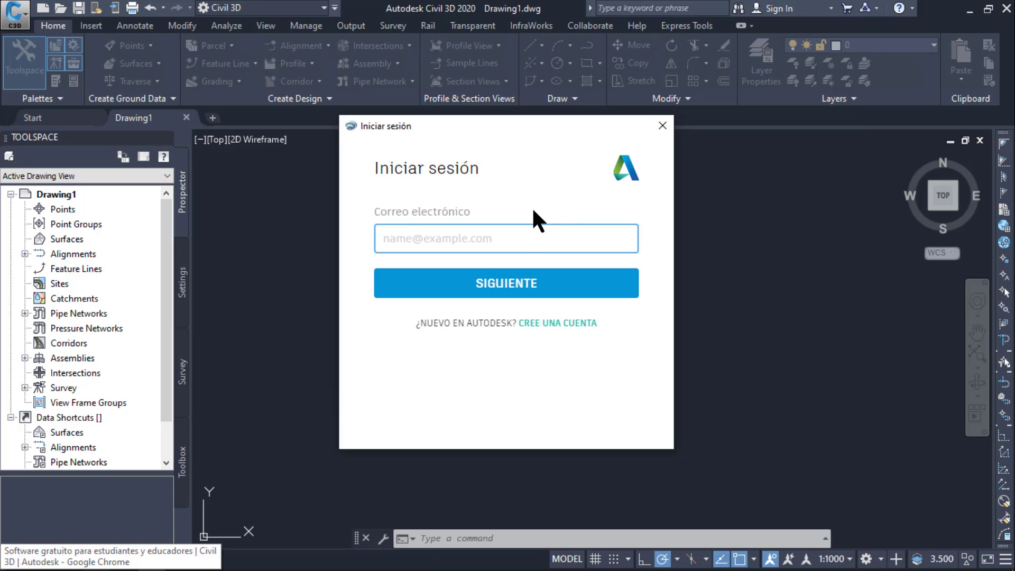
Sign in with the Autodesk account e-mail and password, then decline the trial offer
left_click(493, 239)
left_click(460, 283)
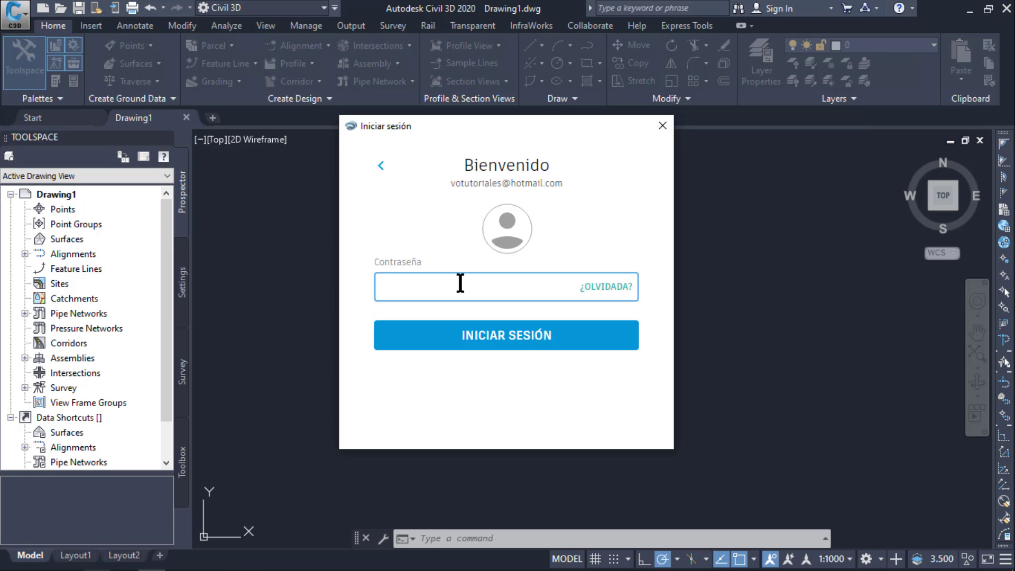
type("**********")
key("Return")
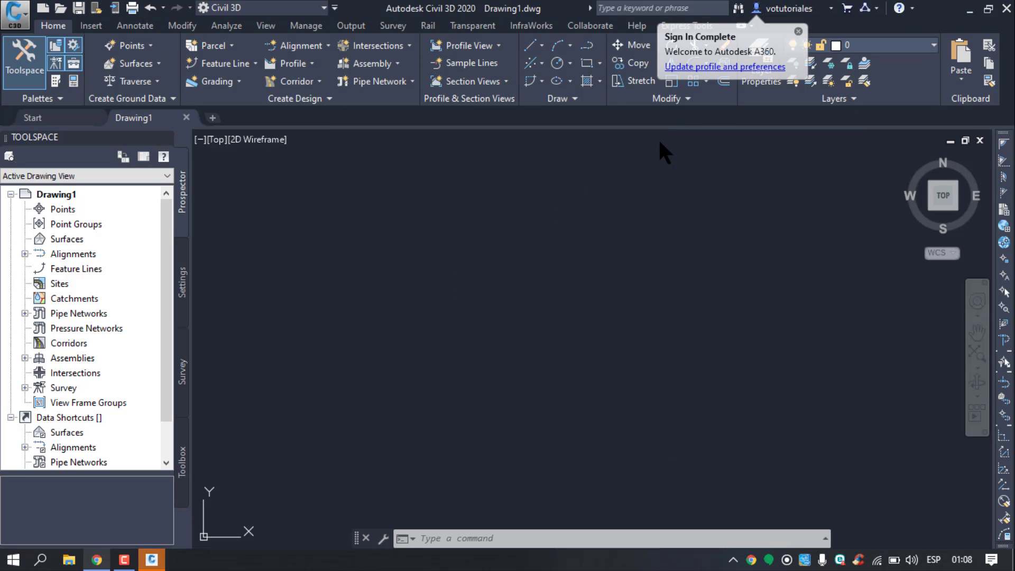
left_click(784, 10)
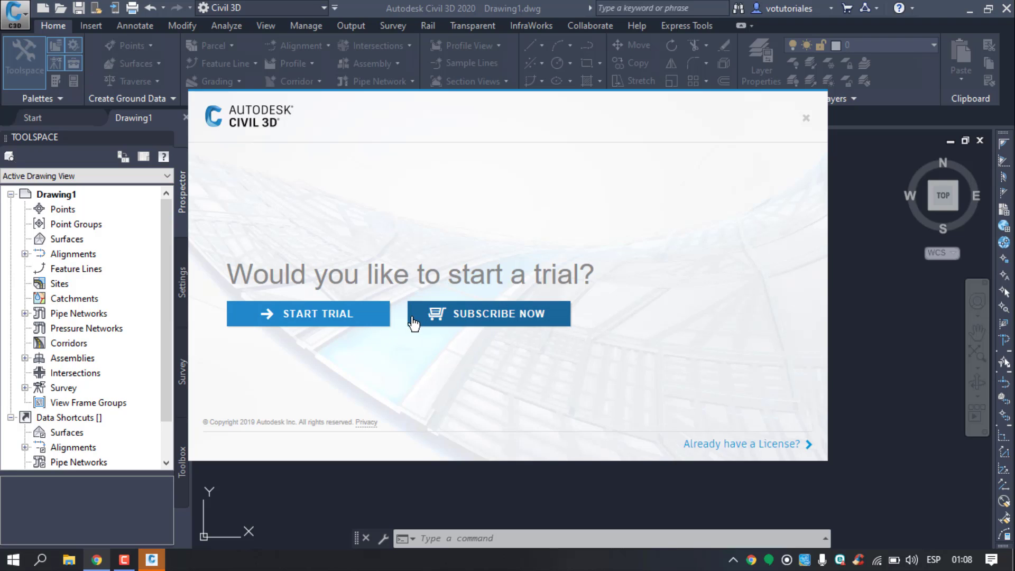
left_click(804, 117)
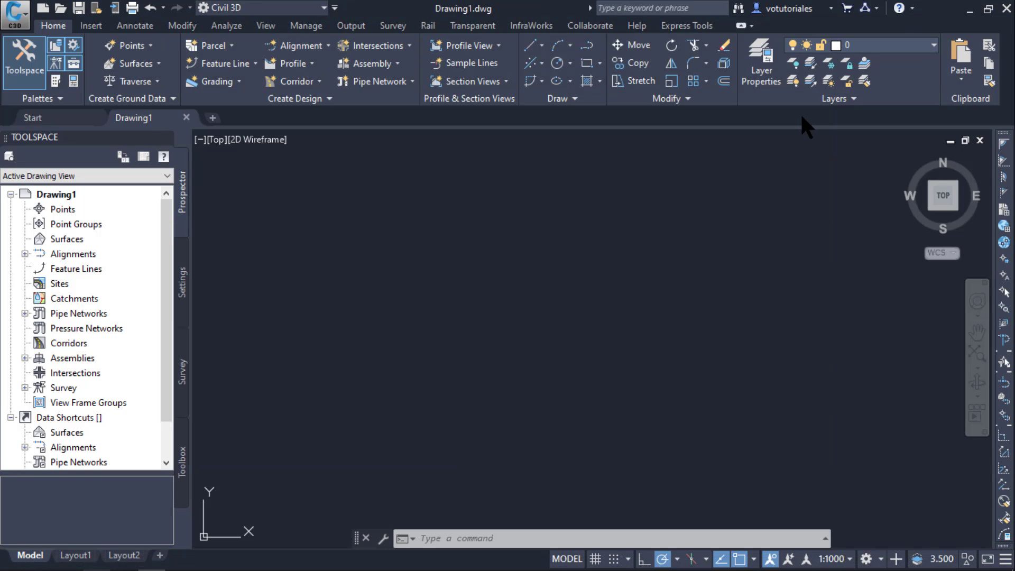
In Manage License, expand the Autodesk Civil 3D 2020 row and choose Update for its serial number
left_click(787, 9)
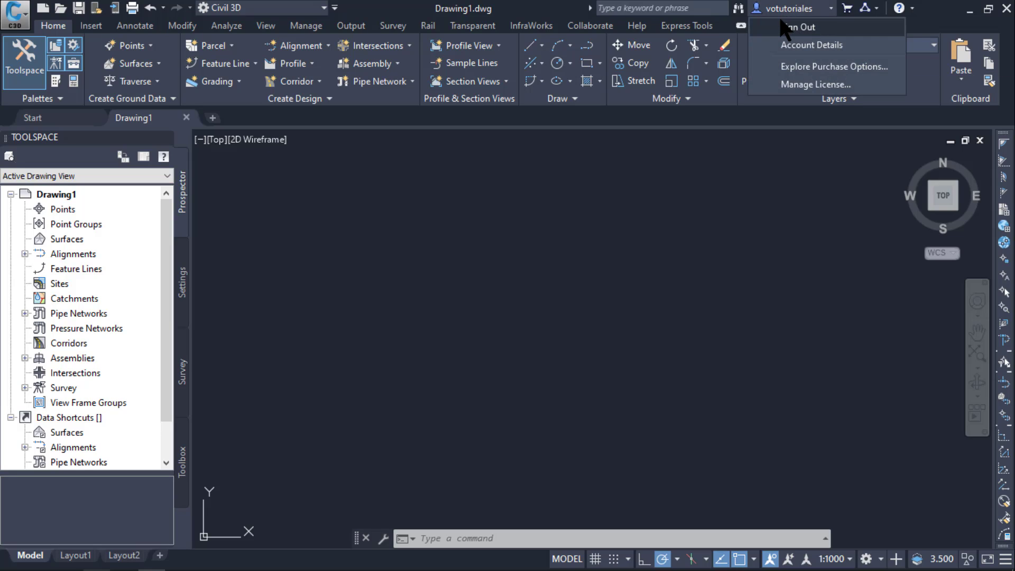
left_click(801, 88)
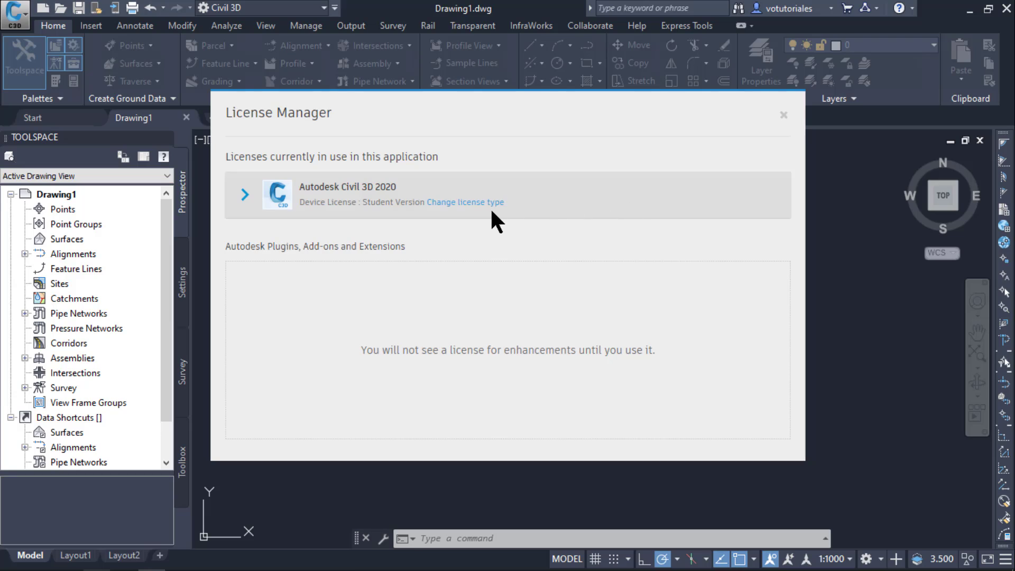
left_click(591, 200)
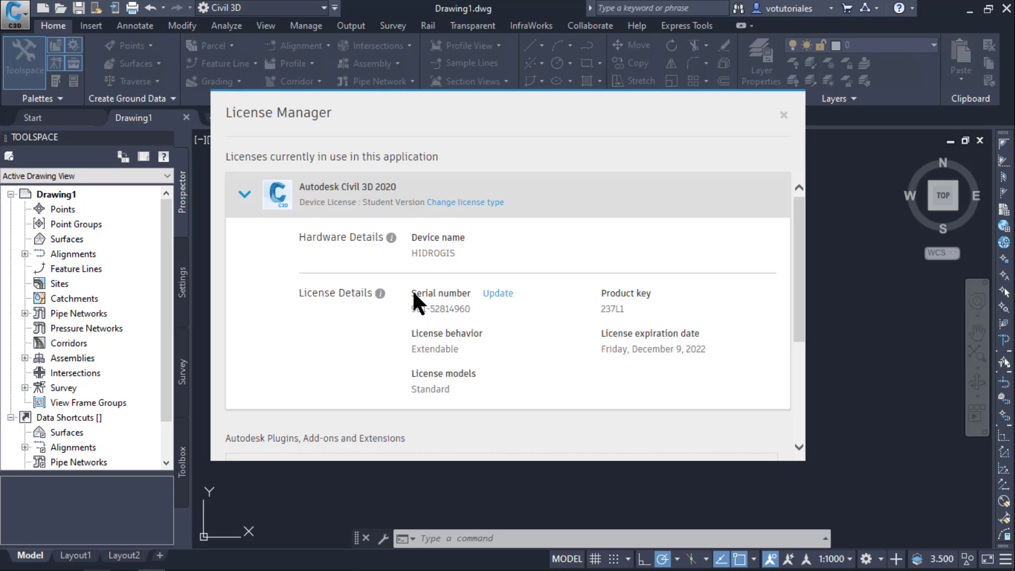
left_click(504, 304)
Copy the 901 serial-number prefix from the Autodesk page into the License Manager
left_click(98, 561)
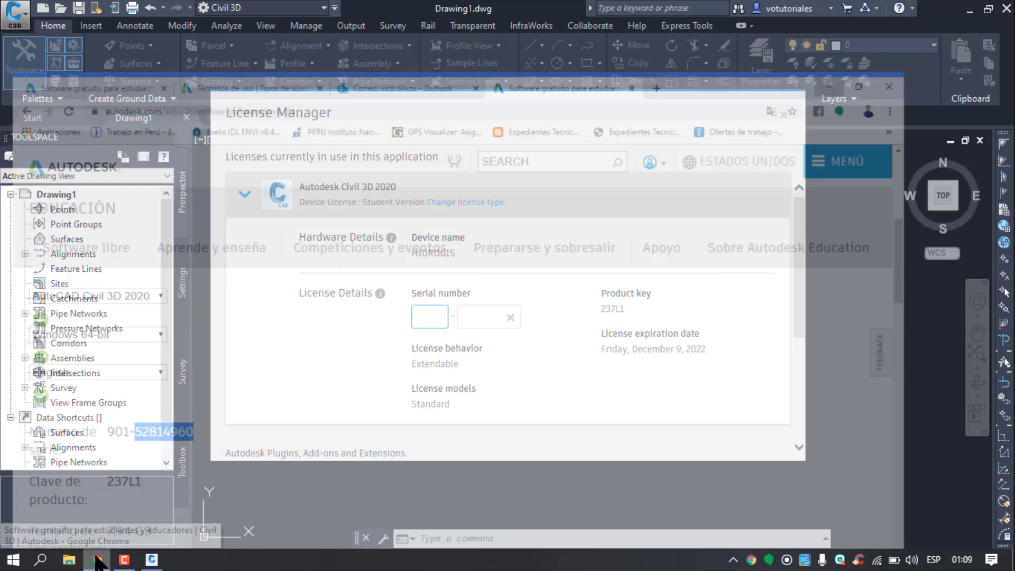
scroll(211, 322, "down", 3)
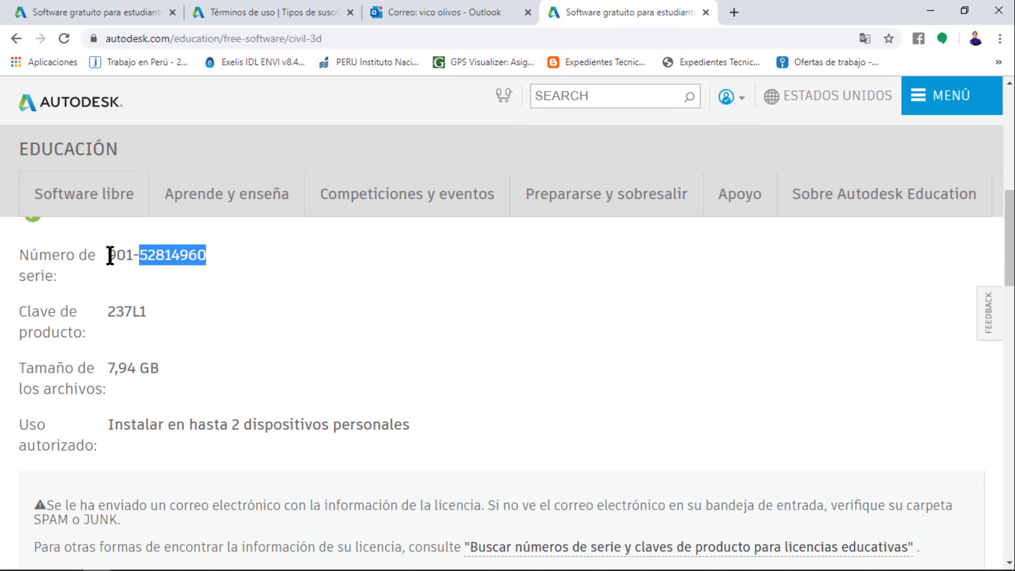
left_click_drag(109, 255, 133, 256)
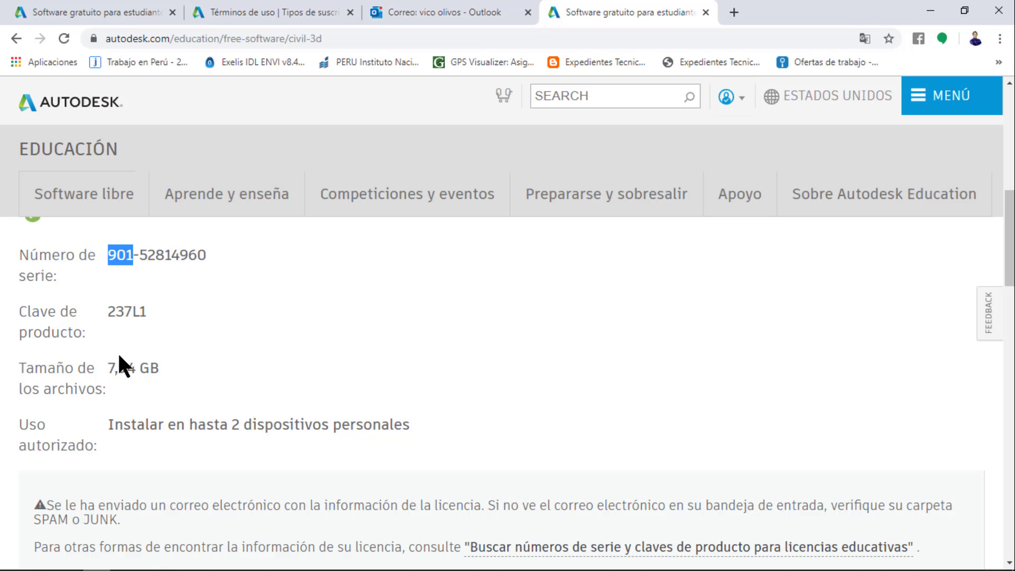
right_click(122, 257)
left_click(132, 261)
left_click(930, 10)
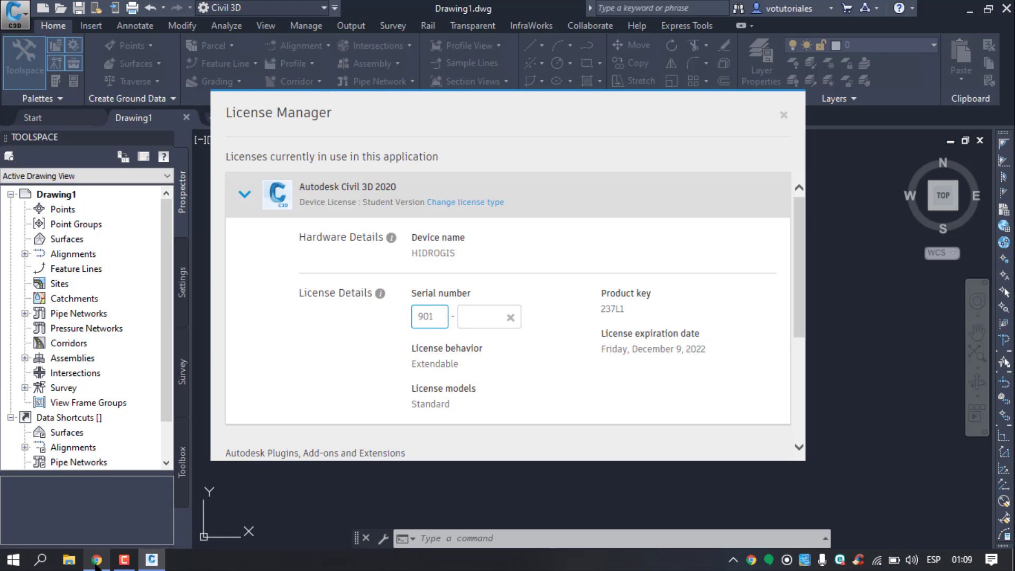
Paste the serial number's second part into the second field and activate the licence
left_click(97, 560)
left_click_drag(148, 256, 206, 255)
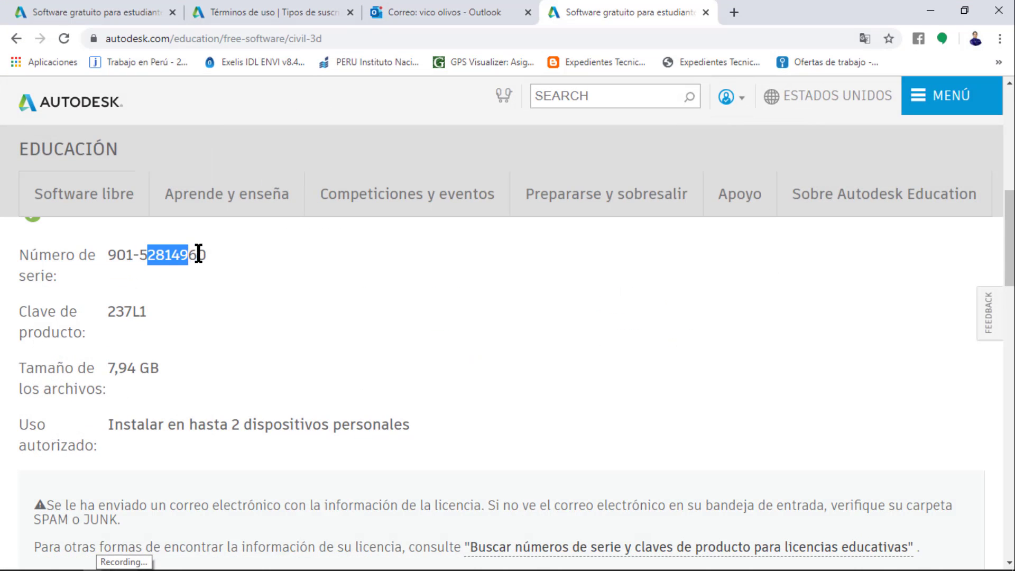
double_click(142, 260)
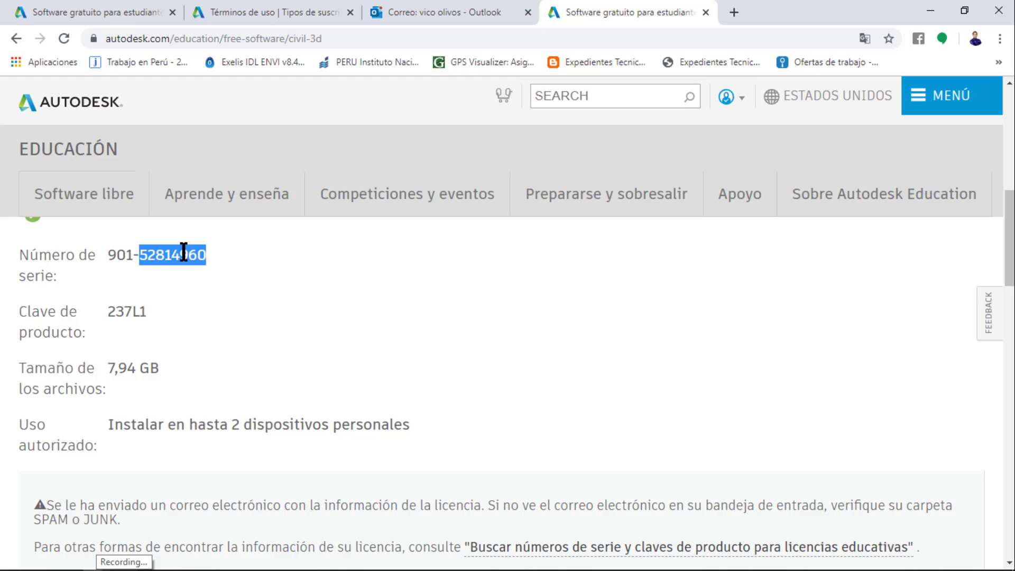
right_click(188, 259)
left_click(214, 263)
left_click(930, 11)
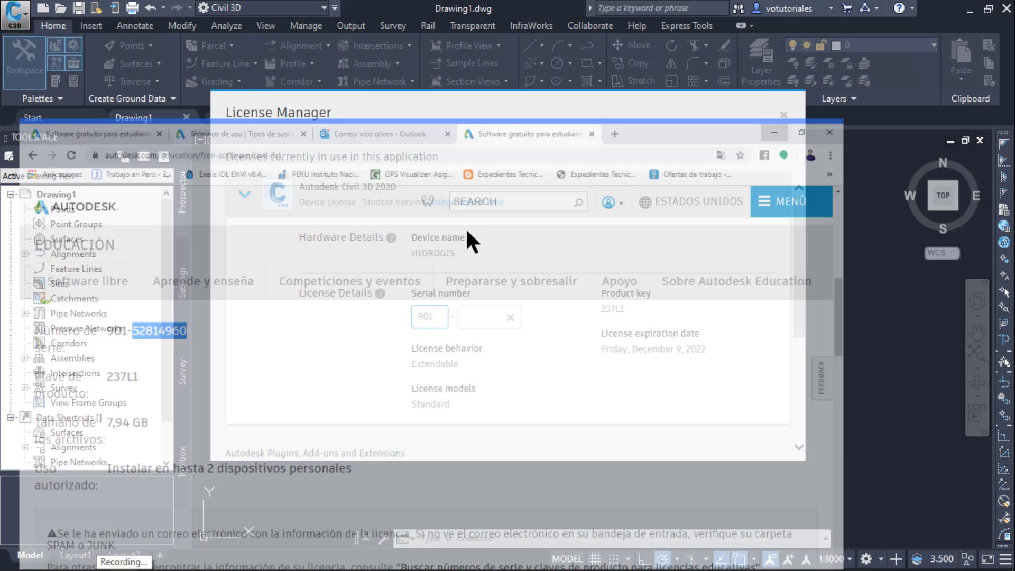
key("ctrl+v")
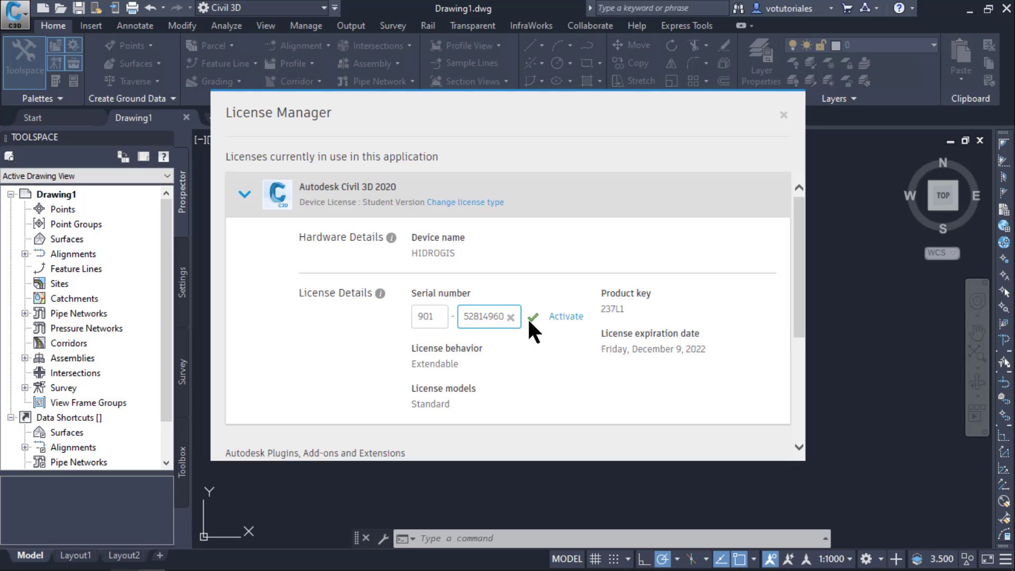
left_click(567, 317)
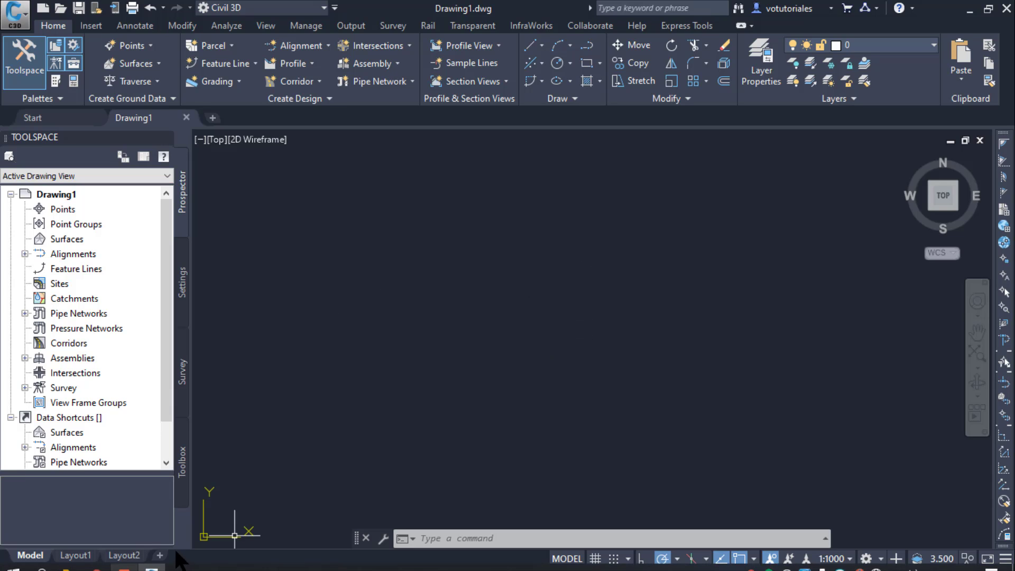
Select AutoCAD Civil 3D 2017 as the product version on the Autodesk Education page
left_click(97, 560)
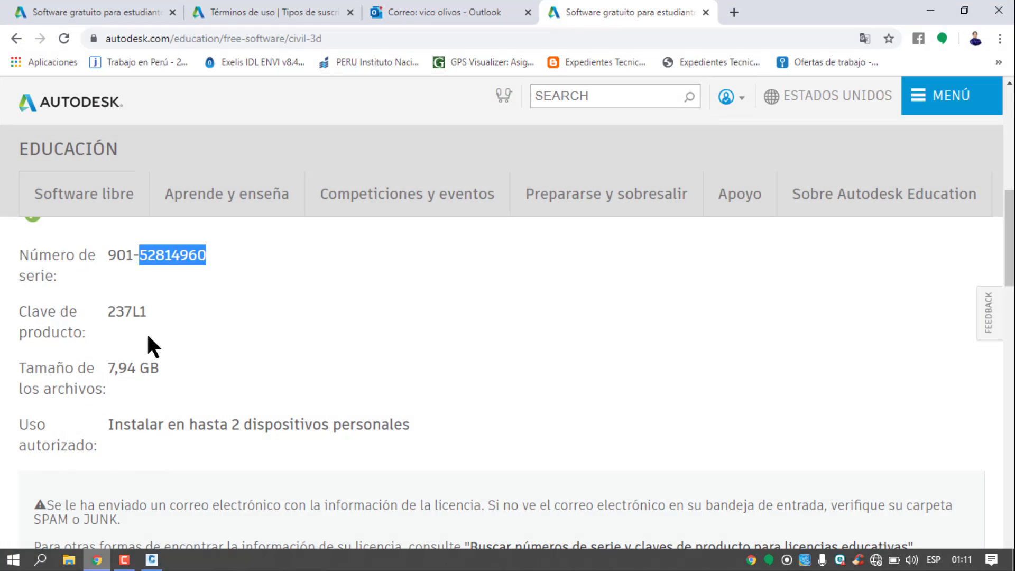
scroll(185, 344, "up", 4)
left_click(108, 323)
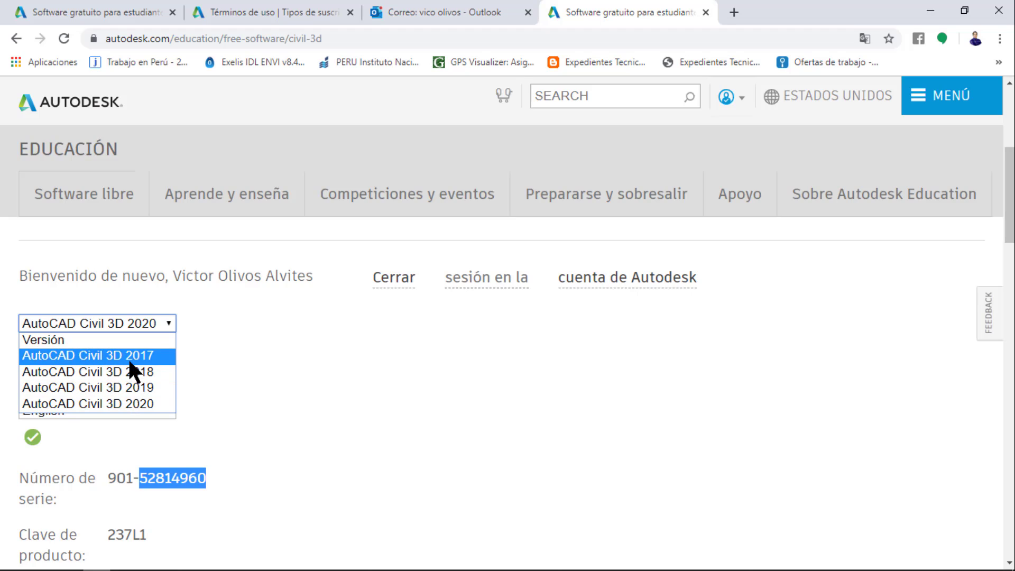
left_click(128, 358)
left_click(113, 368)
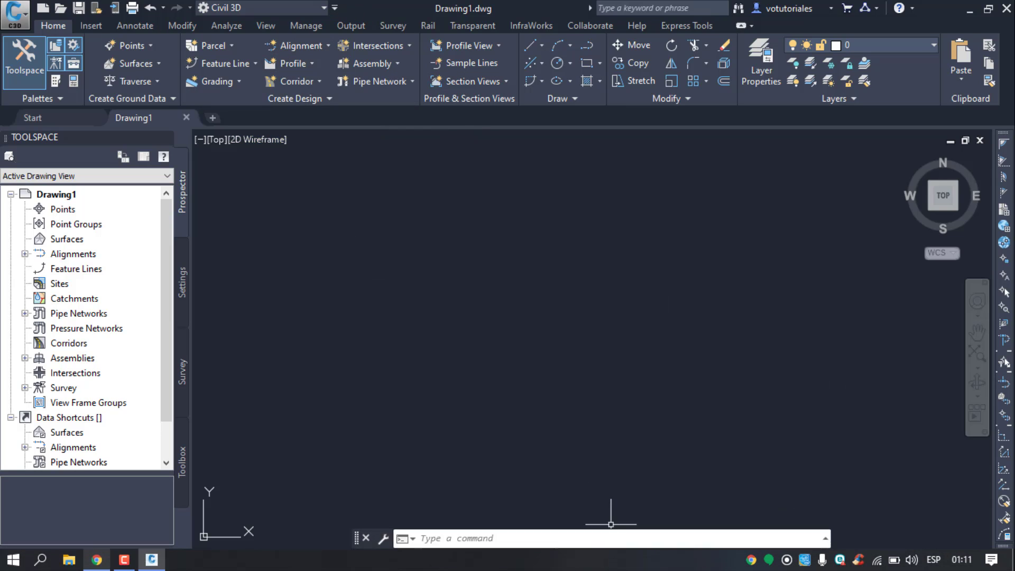
Turn on Snap Mode, Grid and the Coordinates readout, then minimize Civil 3D
left_click(613, 560)
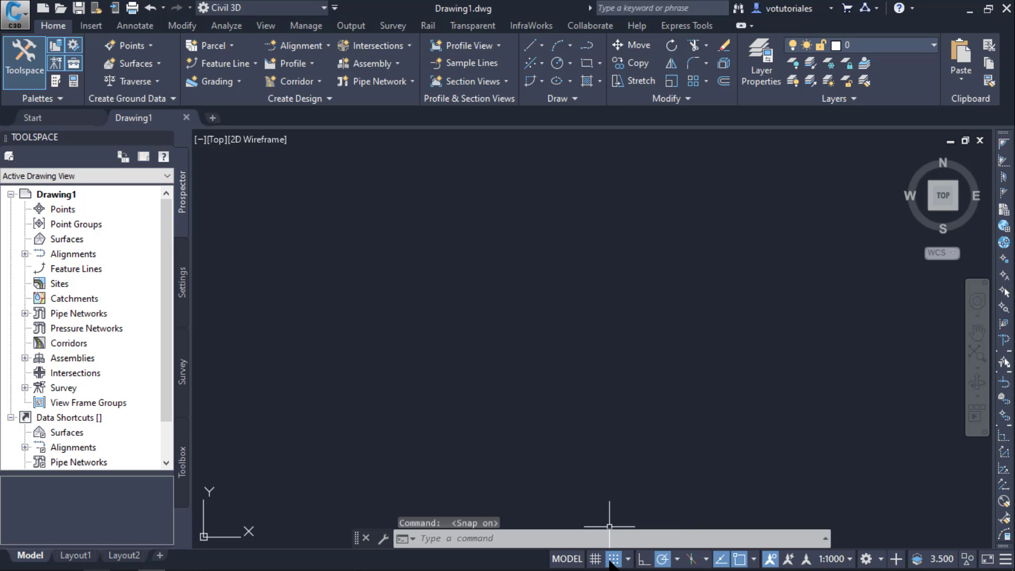
left_click(595, 559)
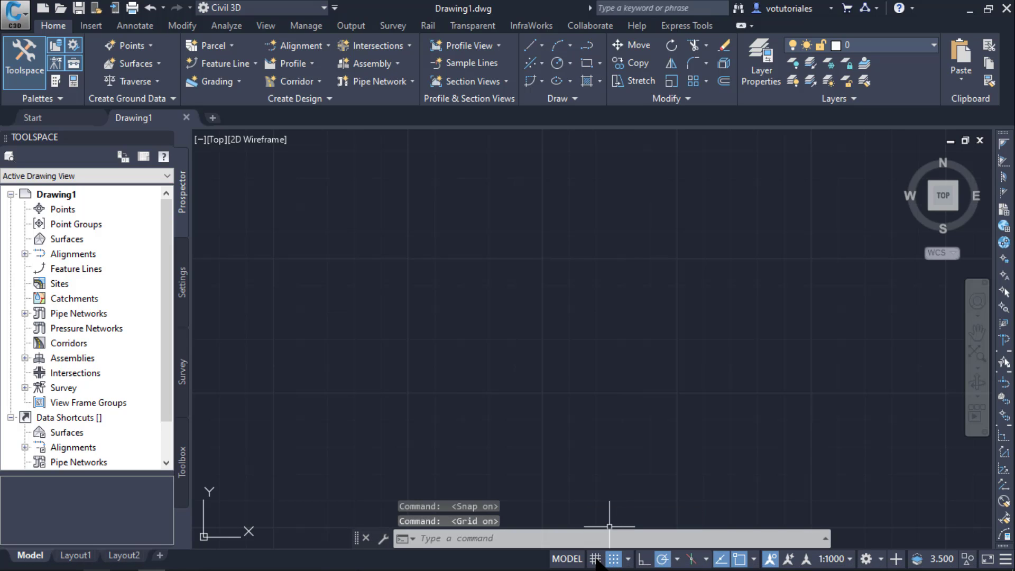
left_click(1006, 559)
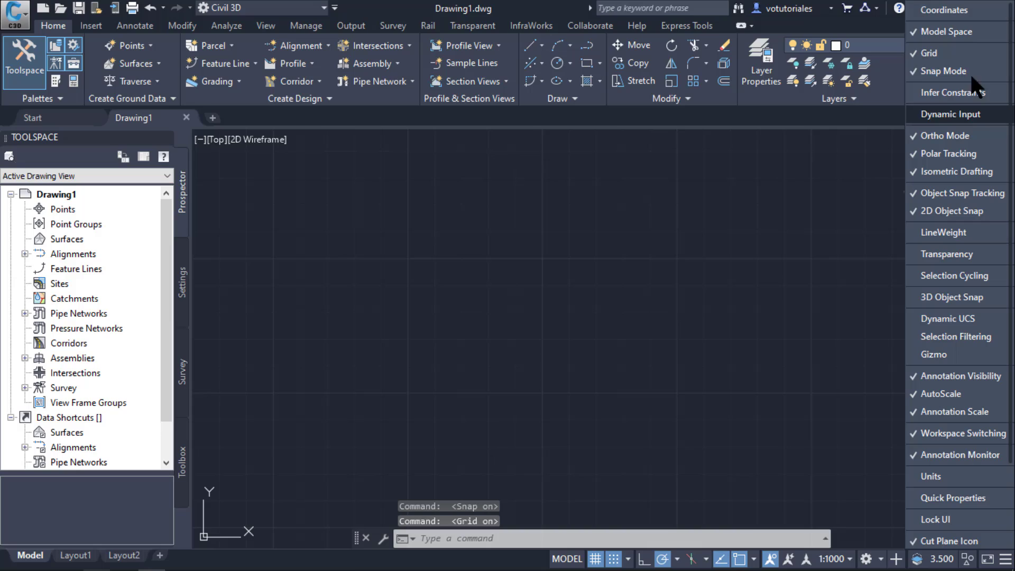
left_click(951, 11)
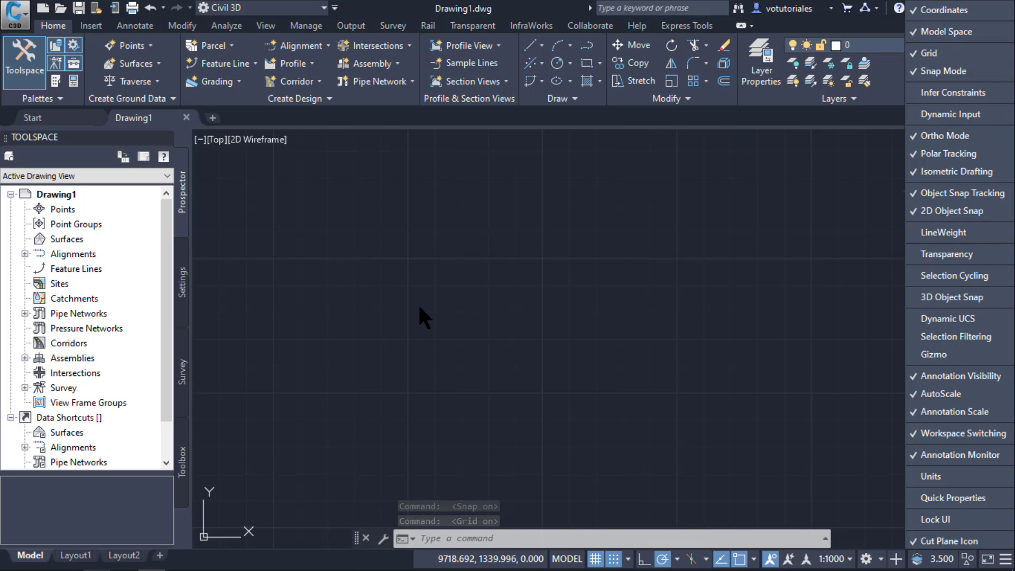
left_click(382, 357)
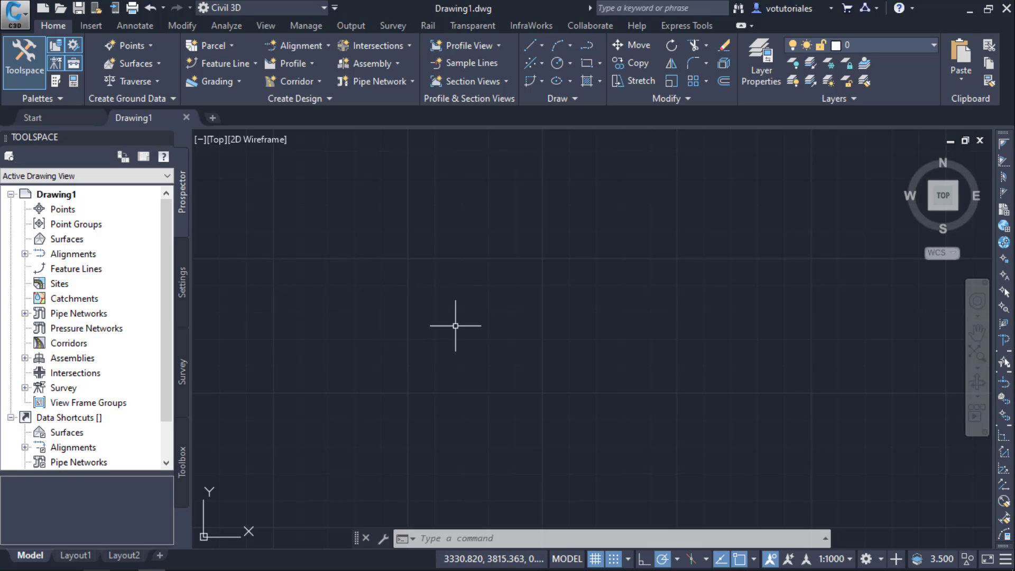
left_click(967, 6)
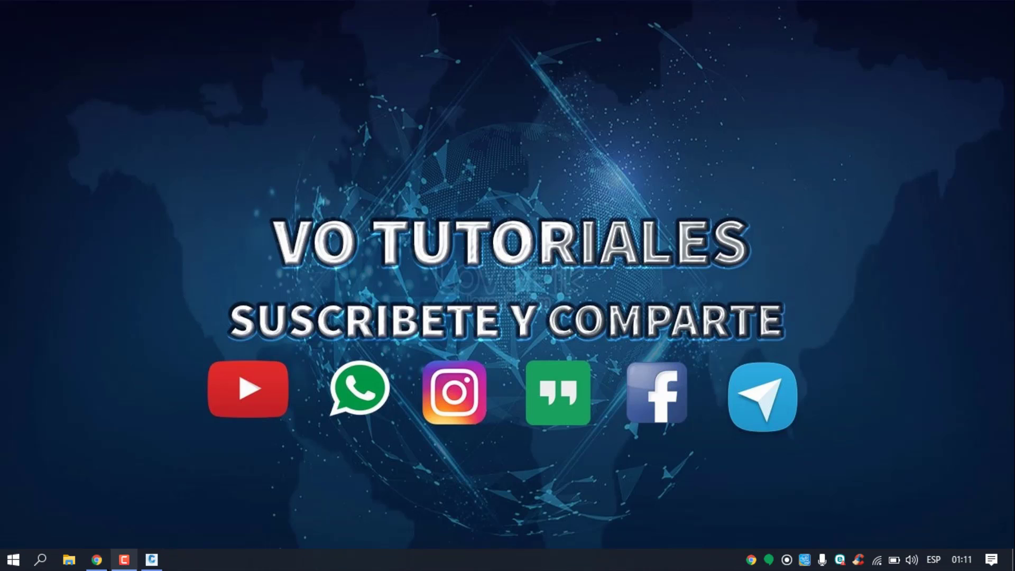
Restore the Civil 3D download page, keeping version 2017, Windows 64-bit and English selected
left_click(96, 559)
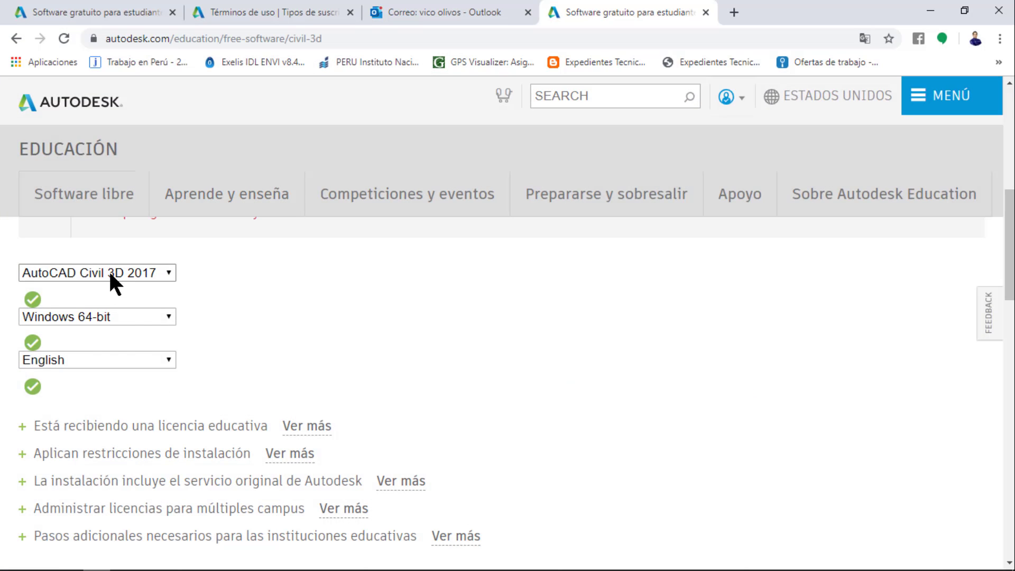
left_click(110, 274)
left_click(90, 359)
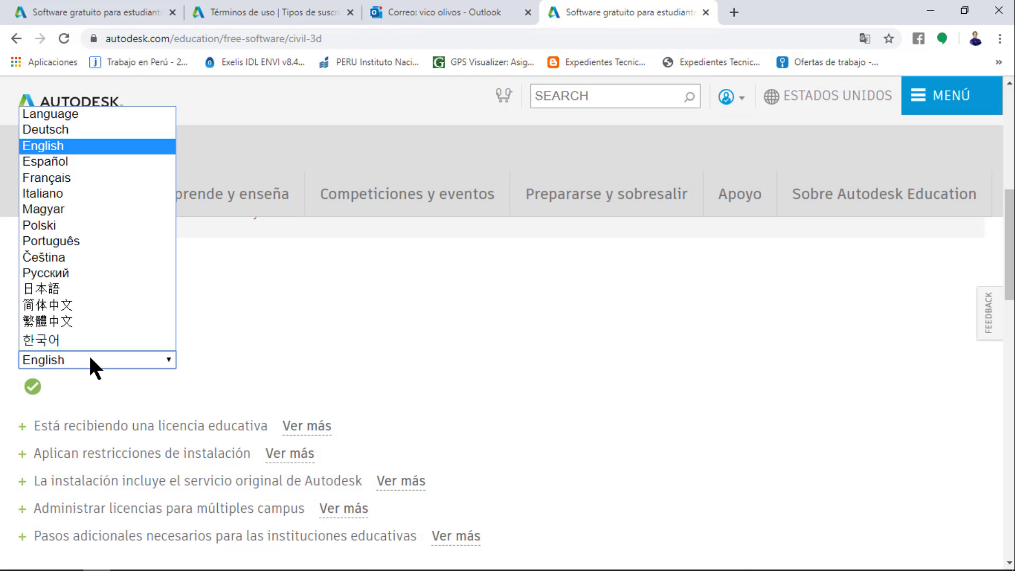
left_click(90, 359)
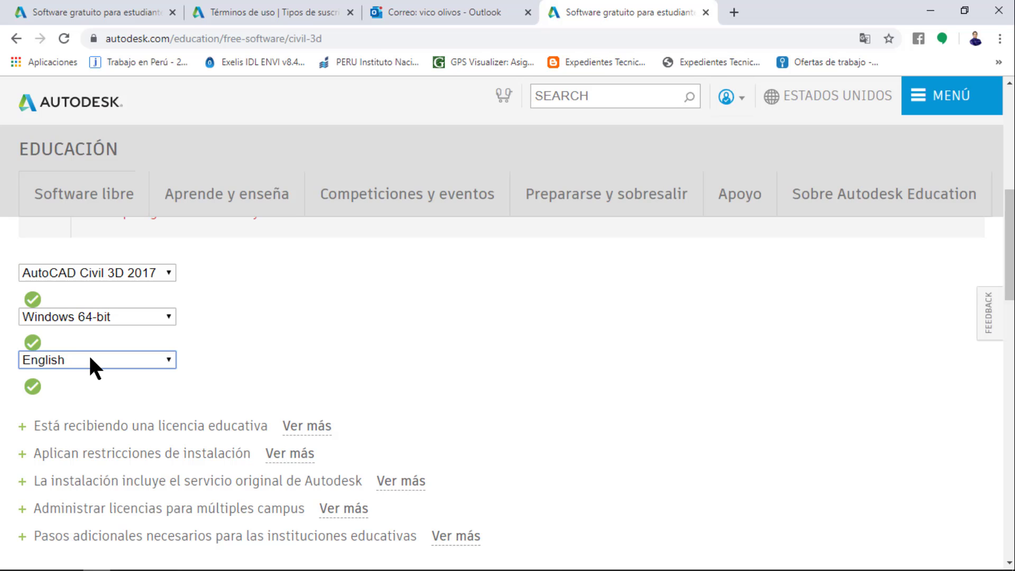
left_click(90, 359)
left_click(88, 148)
left_click(103, 314)
left_click(99, 345)
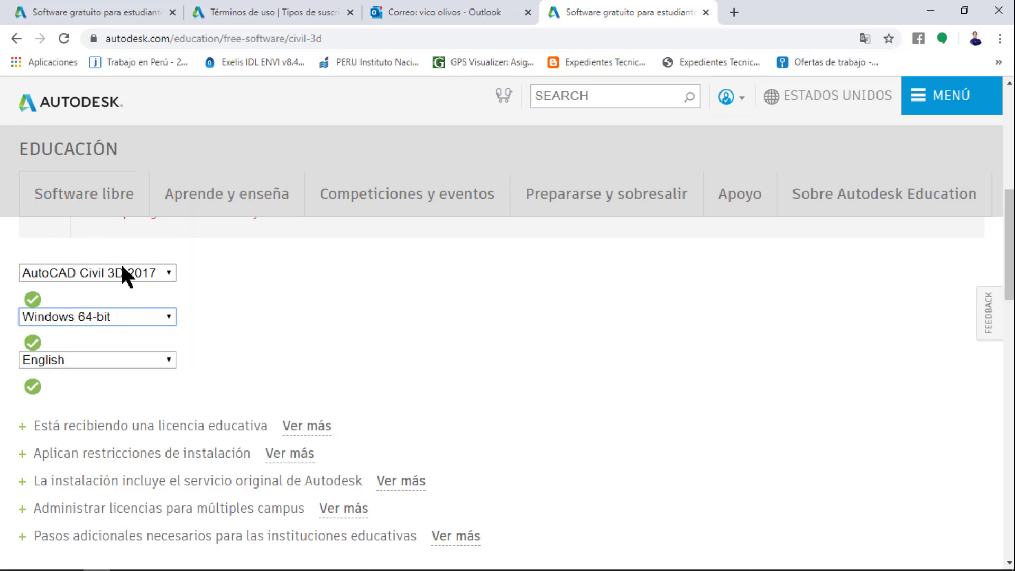
left_click(122, 274)
left_click(116, 301)
scroll(132, 315, "down", 5)
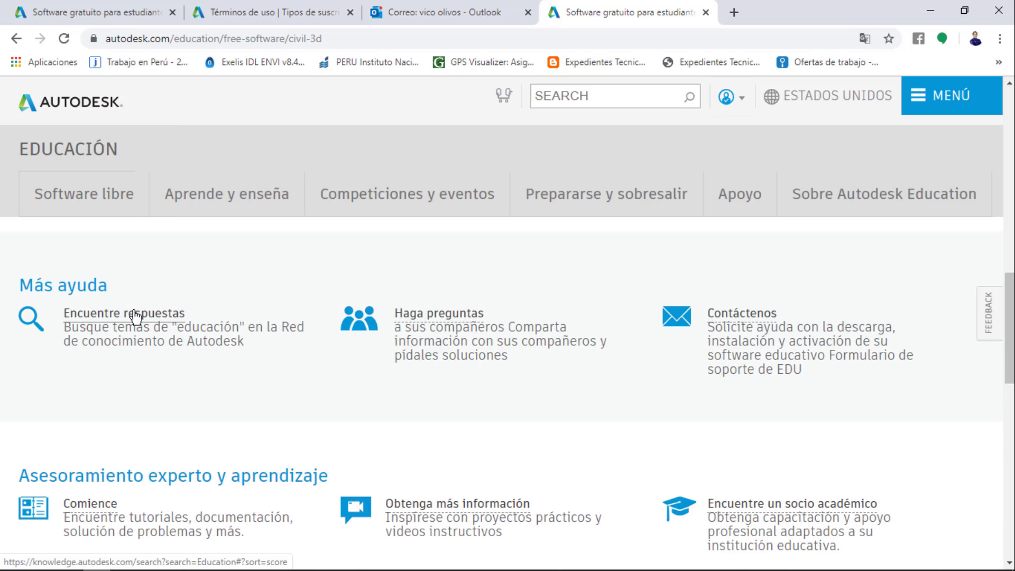